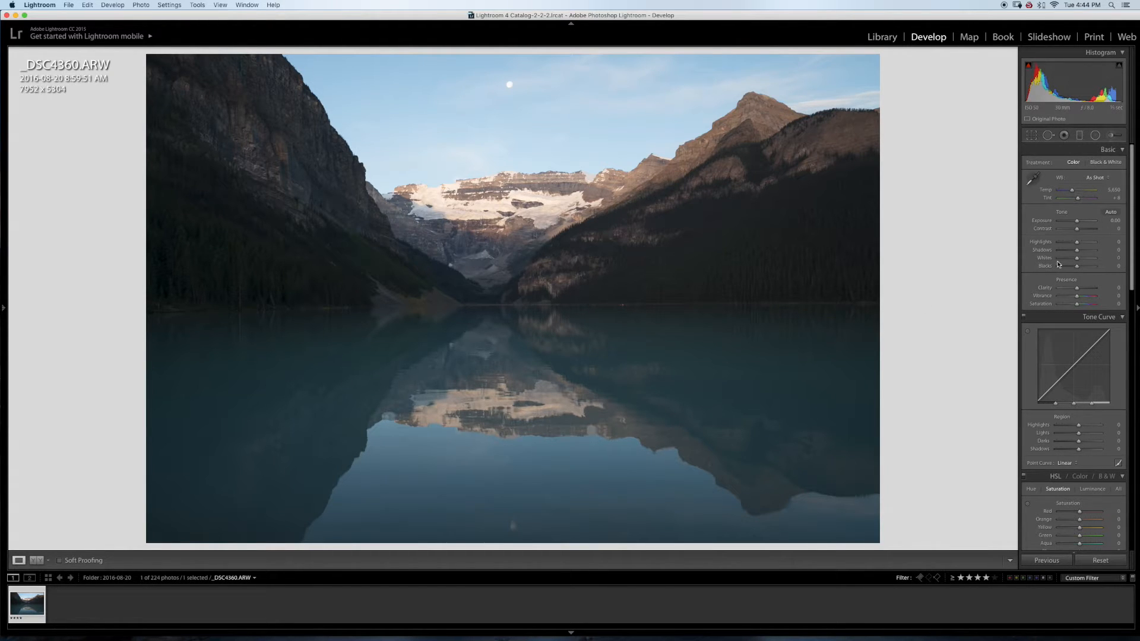
Straighten the photo by aligning it with the far shoreline and apply the crop.
{"action": "left_click", "coordinate": [1033, 136]}
{"action": "left_click", "coordinate": [1033, 195]}
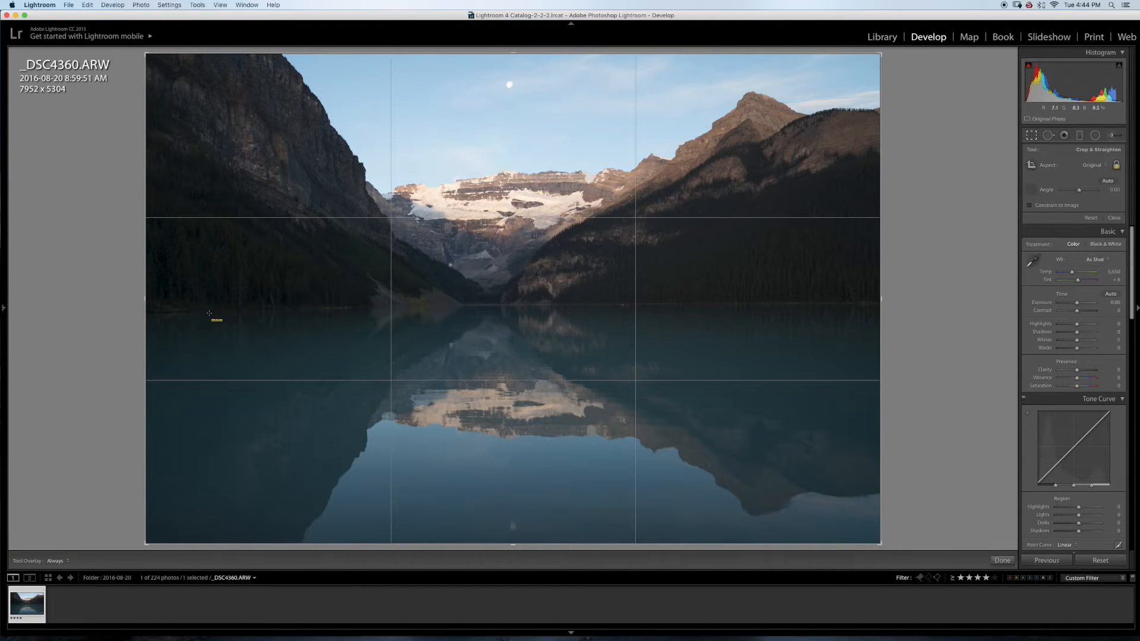
{"action": "left_click_drag", "start_coordinate": [209, 309], "coordinate": [850, 307]}
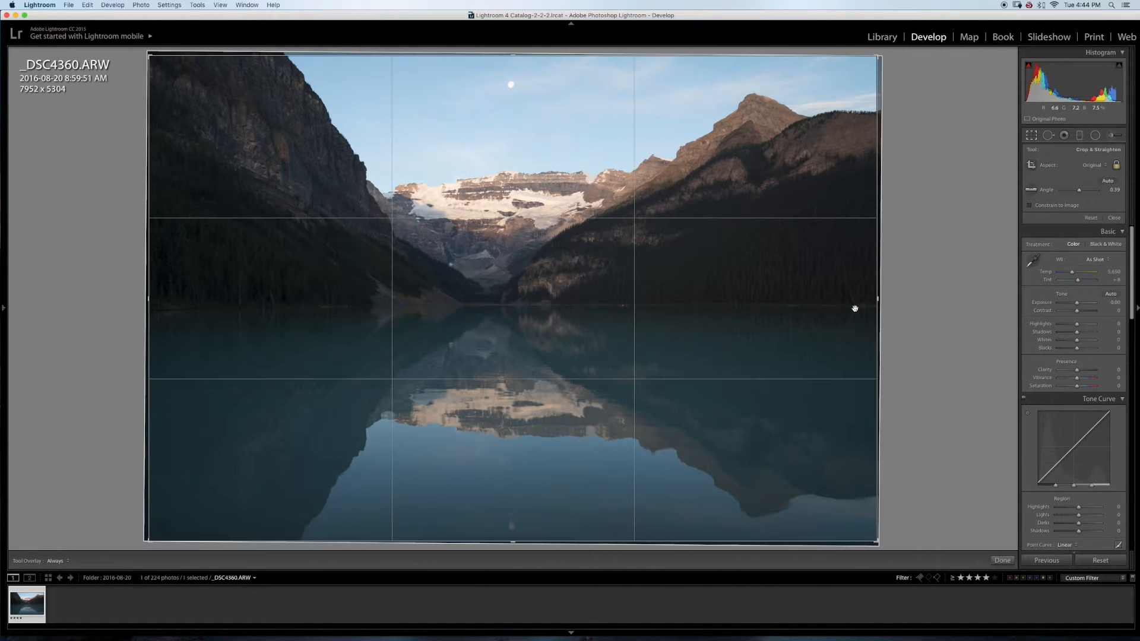
{"action": "key", "text": "Return"}
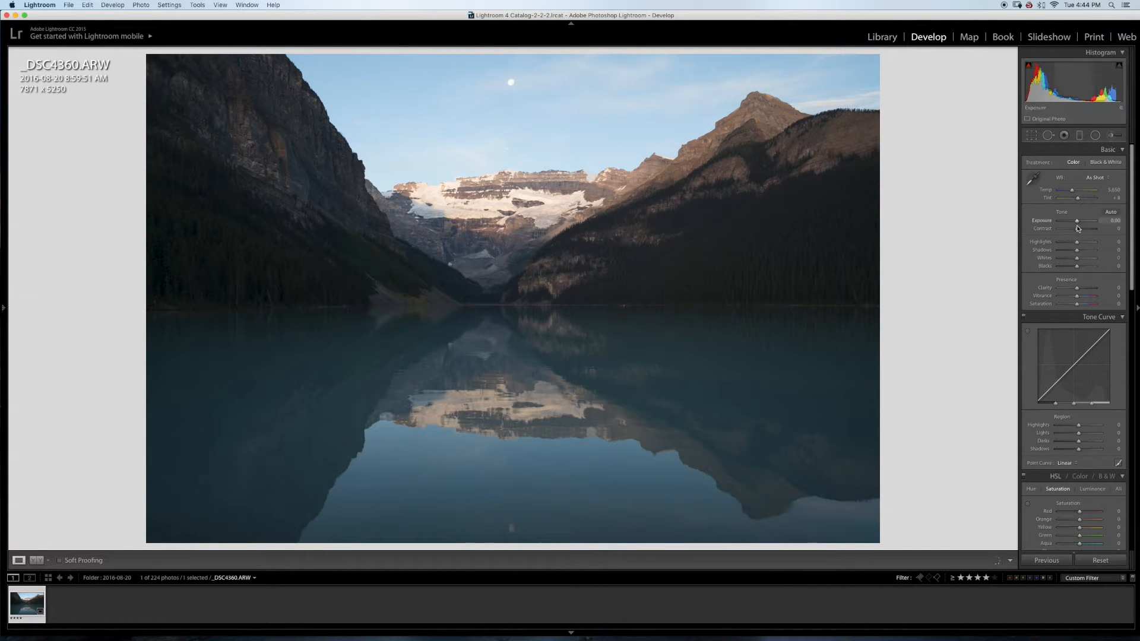
Set the photo's Contrast to +13, Whites to +23 and Blacks to -3.
{"action": "left_click_drag", "start_coordinate": [1079, 231], "coordinate": [1082, 233]}
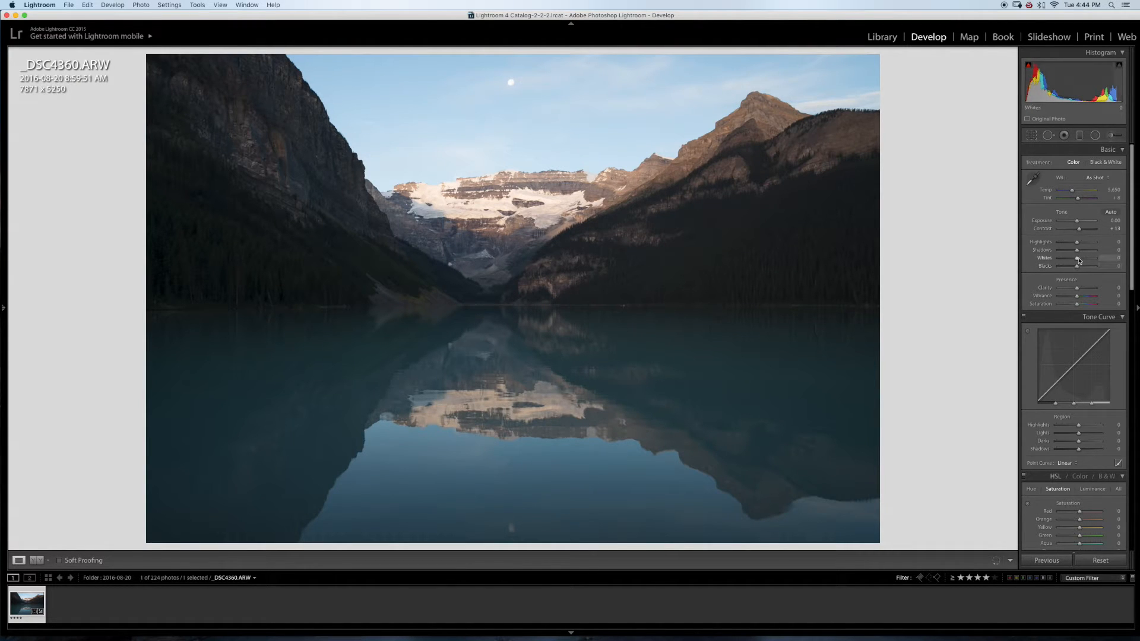
{"action": "key", "text": "alt"}
{"action": "left_click_drag", "start_coordinate": [1078, 263], "coordinate": [1078, 270]}
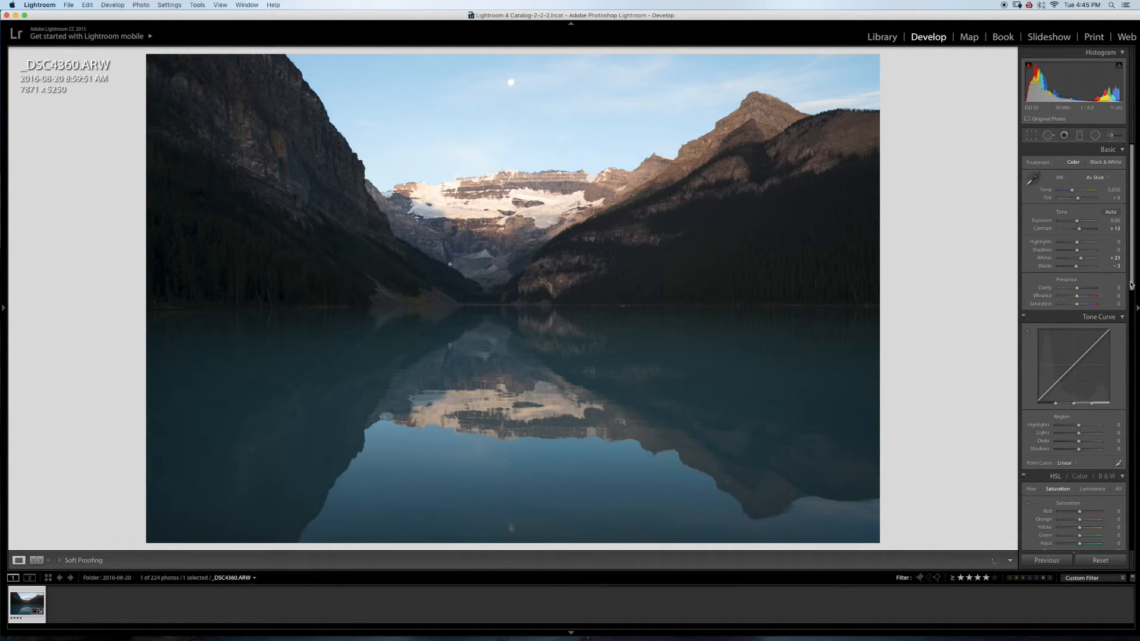
Set the sharpening amount to 0 and turn on chromatic aberration removal with lens profile corrections.
{"action": "left_click_drag", "start_coordinate": [1133, 285], "coordinate": [1121, 352]}
{"action": "left_click_drag", "start_coordinate": [1066, 509], "coordinate": [1058, 509]}
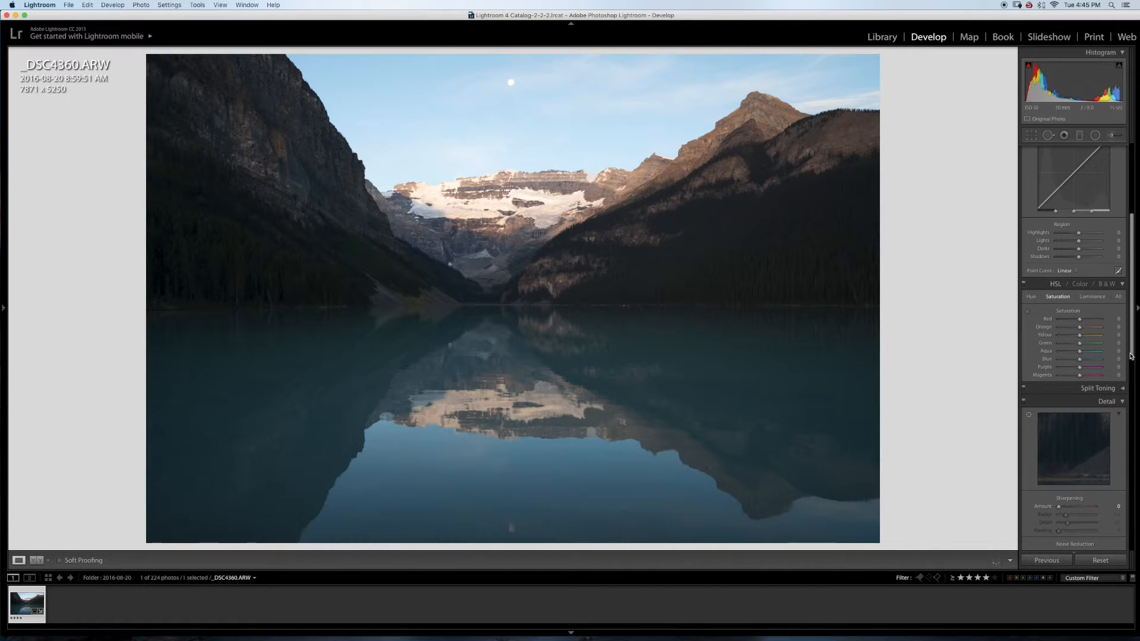
{"action": "scroll", "coordinate": [1131, 355], "scroll_direction": "down", "scroll_amount": 5}
{"action": "left_click", "coordinate": [1029, 461]}
{"action": "left_click", "coordinate": [1029, 469]}
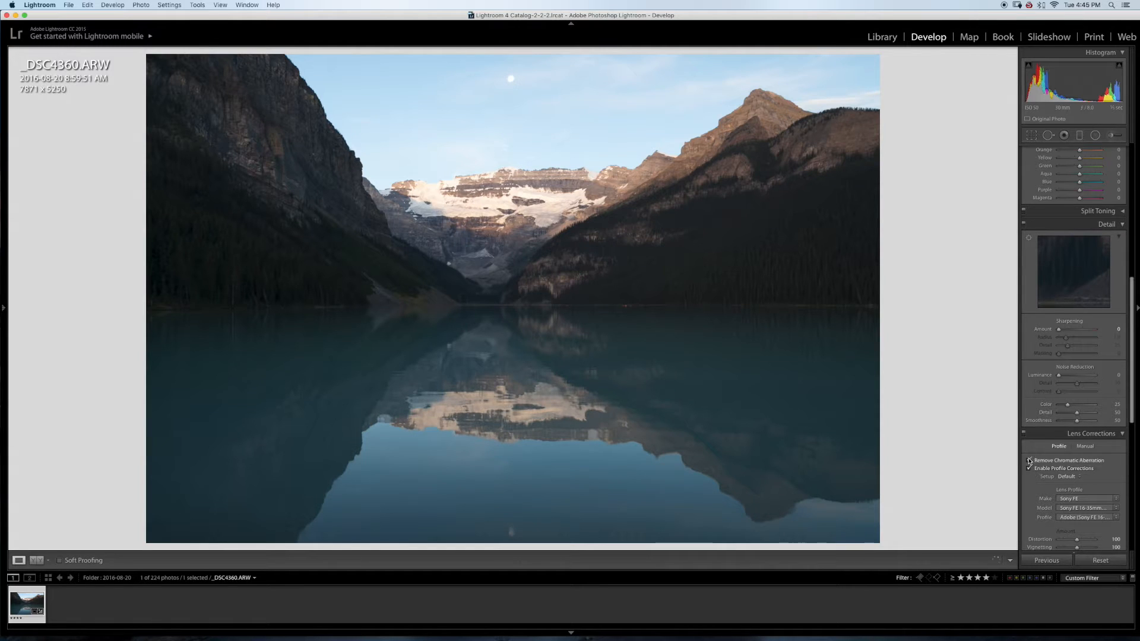
{"action": "left_click", "coordinate": [1029, 461]}
Lower the photo's Highlights to -79 and raise the Shadows to +87.
{"action": "left_click_drag", "start_coordinate": [1130, 365], "coordinate": [1138, 226]}
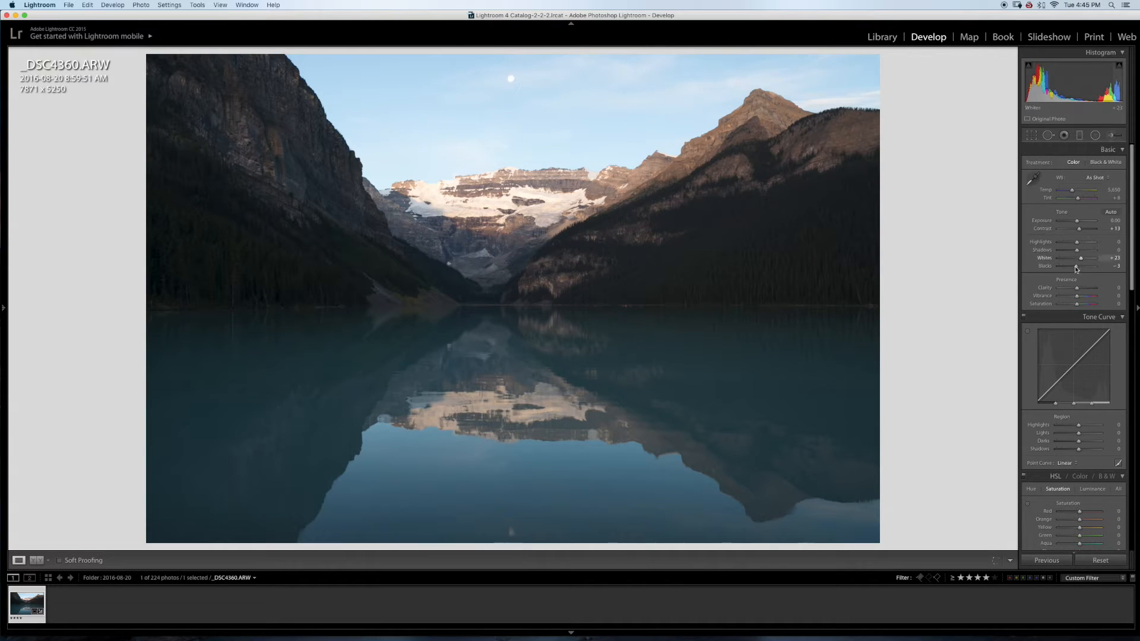
{"action": "left_click_drag", "start_coordinate": [1076, 245], "coordinate": [1064, 246]}
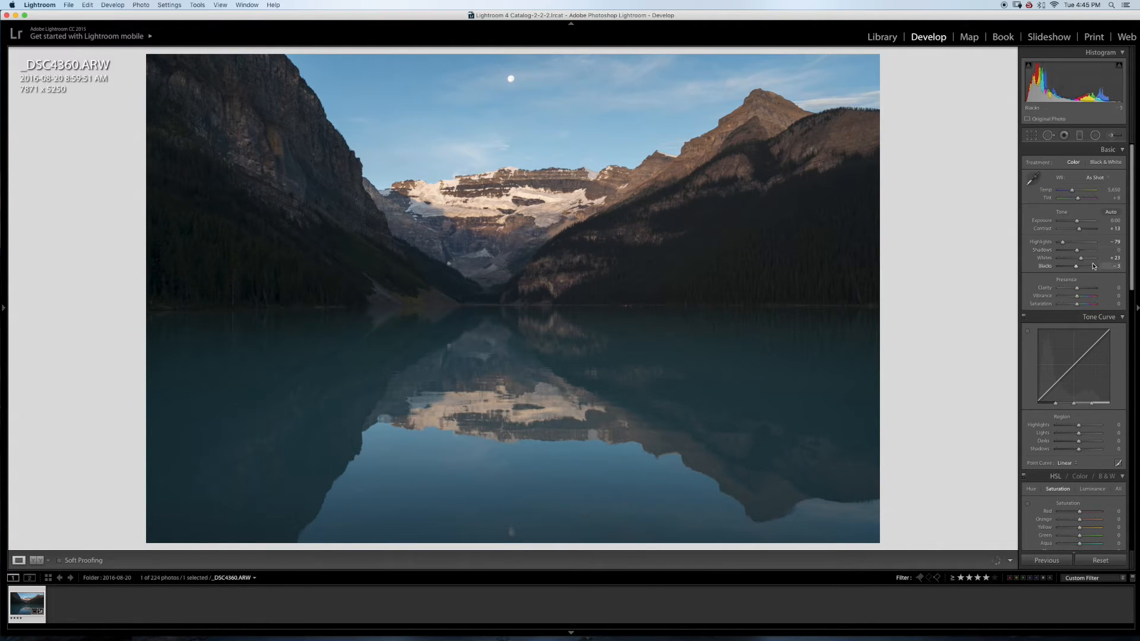
{"action": "left_click_drag", "start_coordinate": [1072, 248], "coordinate": [1094, 252]}
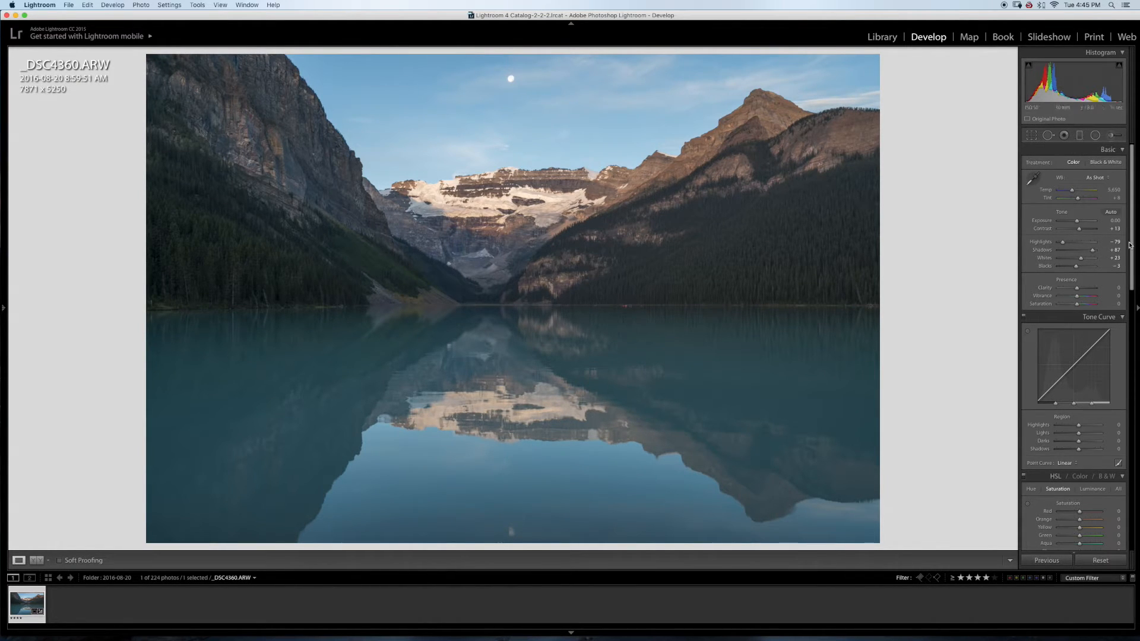
Convert the photo to black and white and set the mix to Aqua -29 and Blue -27.
{"action": "scroll", "coordinate": [1110, 333], "scroll_direction": "down", "scroll_amount": 3}
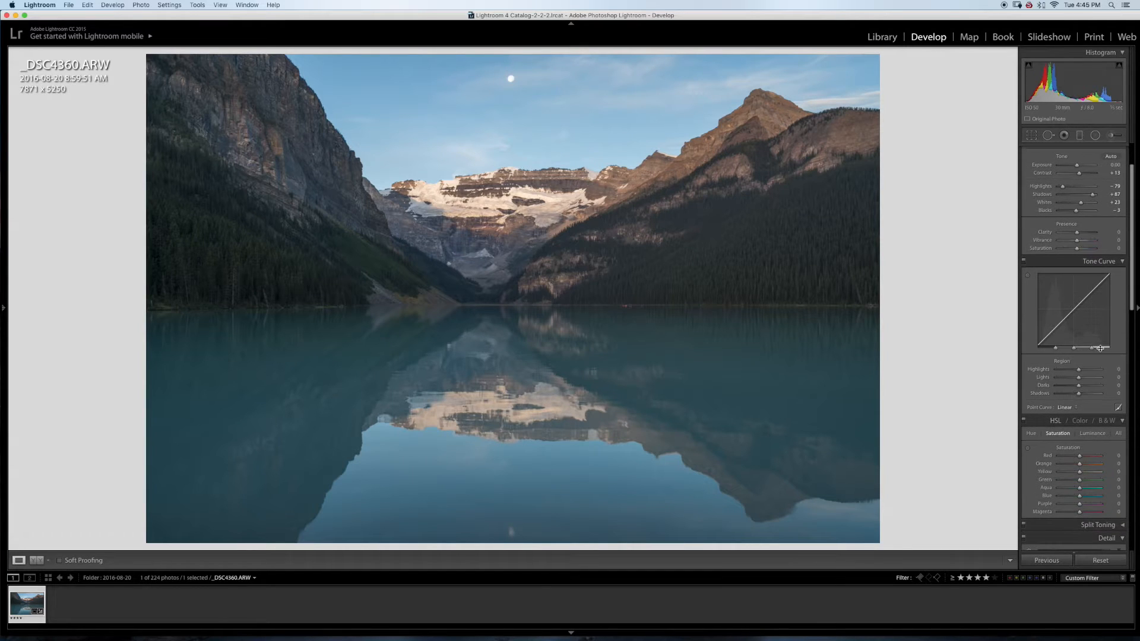
{"action": "left_click", "coordinate": [1106, 421]}
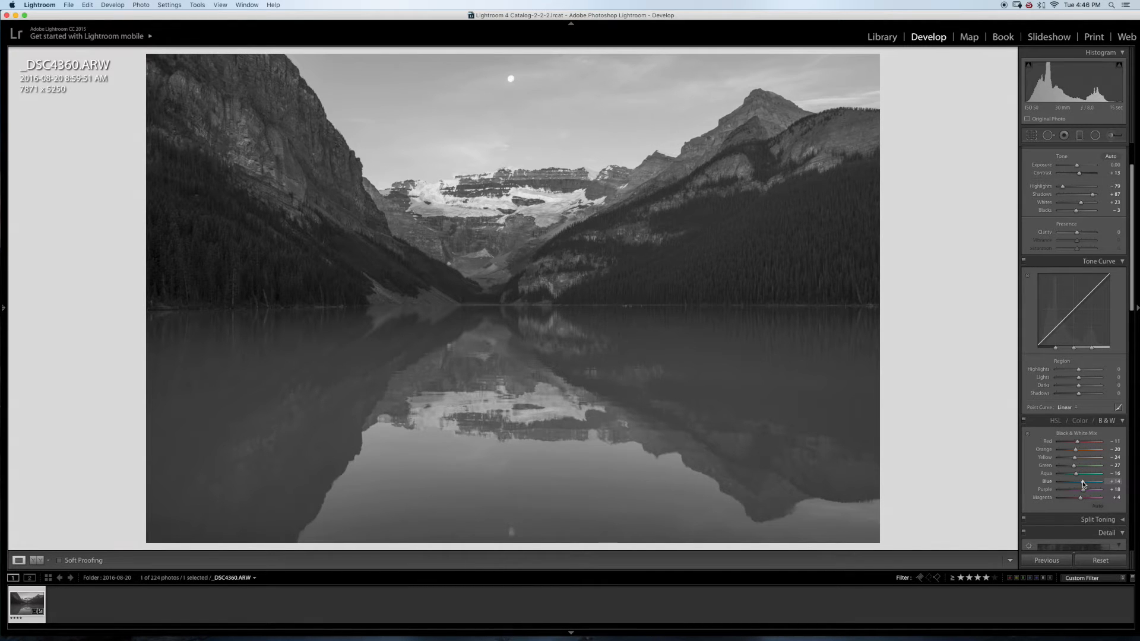
{"action": "left_click_drag", "start_coordinate": [1083, 485], "coordinate": [1074, 487]}
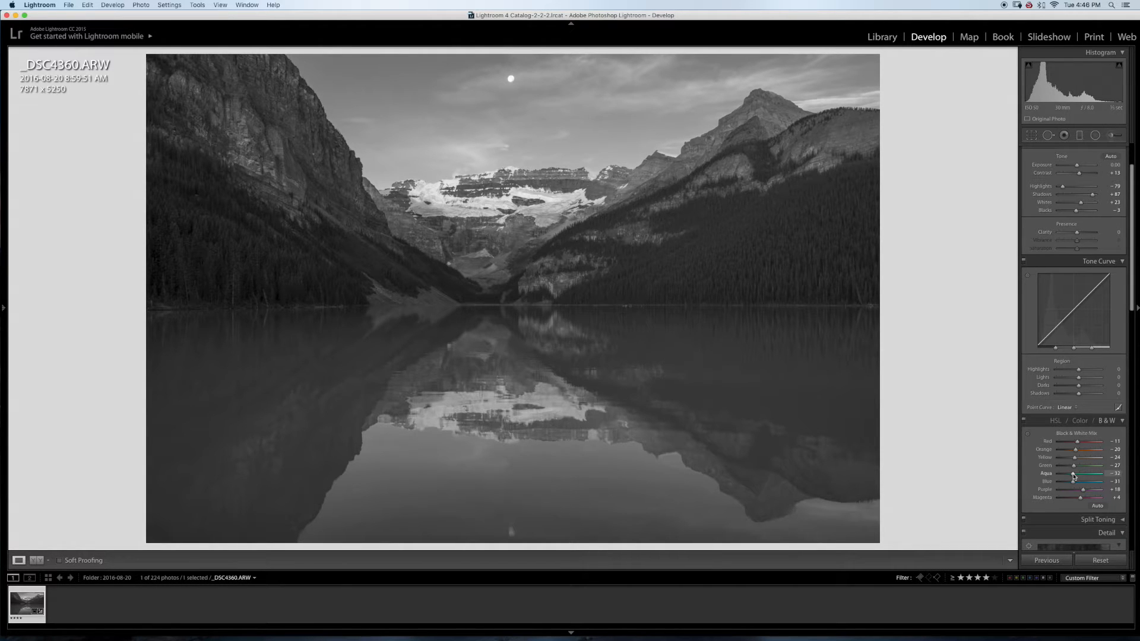
{"action": "left_click_drag", "start_coordinate": [1073, 477], "coordinate": [1075, 485]}
{"action": "left_click_drag", "start_coordinate": [1077, 476], "coordinate": [1076, 477]}
Compare the photo with the black and white mix adjustments switched off and on.
{"action": "left_click", "coordinate": [1024, 421]}
{"action": "left_click", "coordinate": [1023, 421]}
{"action": "left_click", "coordinate": [1023, 421]}
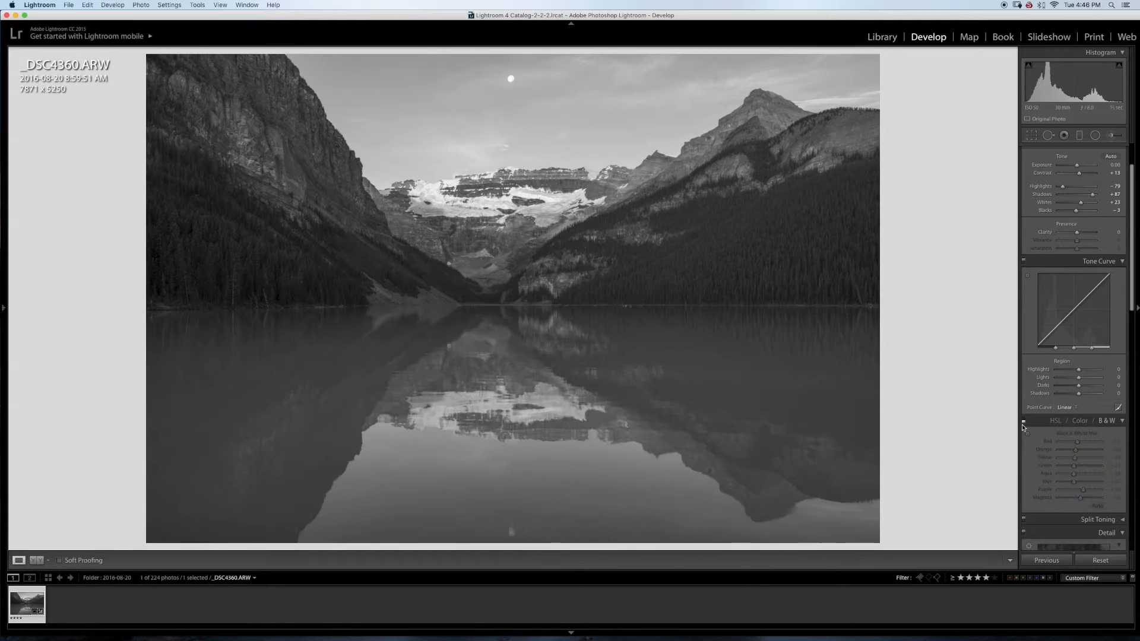
{"action": "left_click", "coordinate": [1027, 422]}
{"action": "left_click", "coordinate": [1024, 420]}
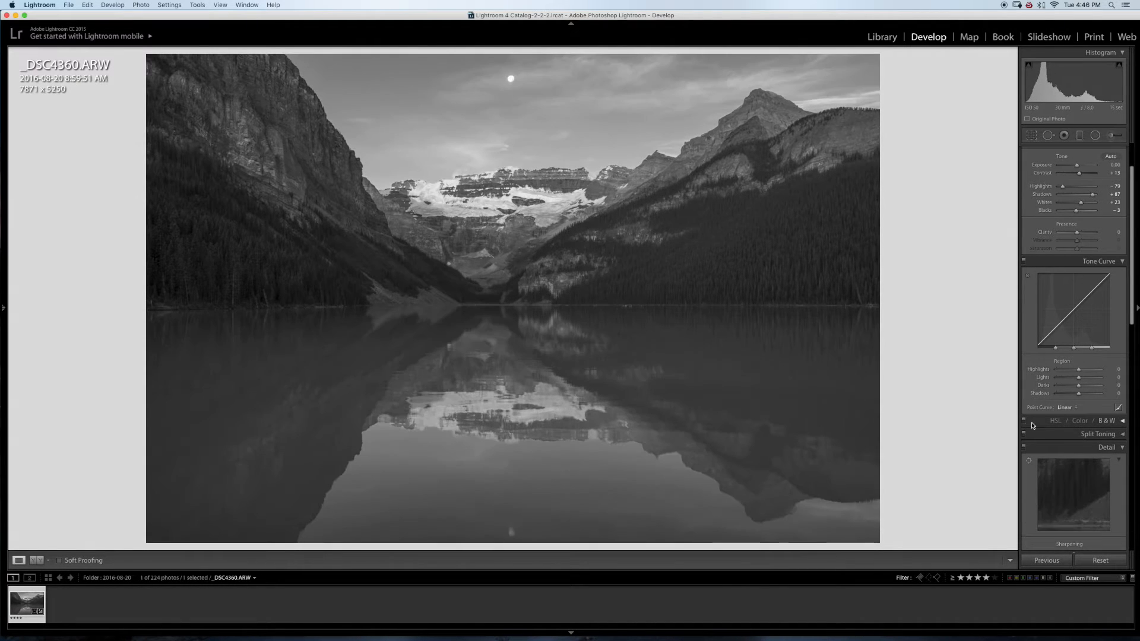
{"action": "left_click", "coordinate": [1037, 423]}
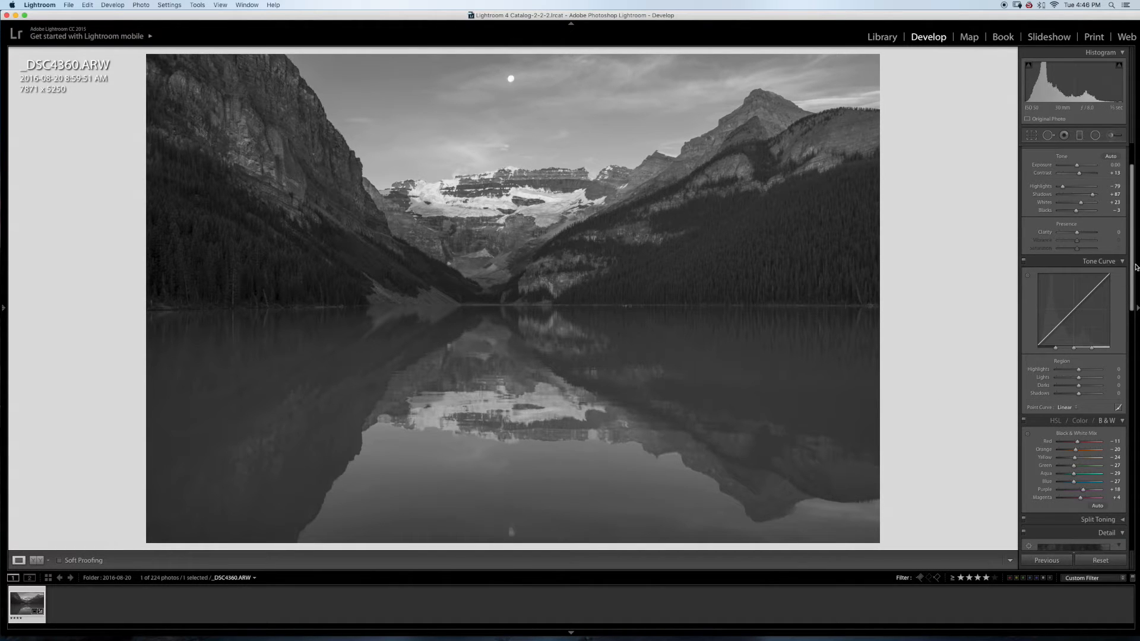
Draw a darkening graduated filter from the top of the sky to just above the shoreline, with Exposure about -1.05.
{"action": "scroll", "coordinate": [1136, 266], "scroll_direction": "up", "scroll_amount": 3}
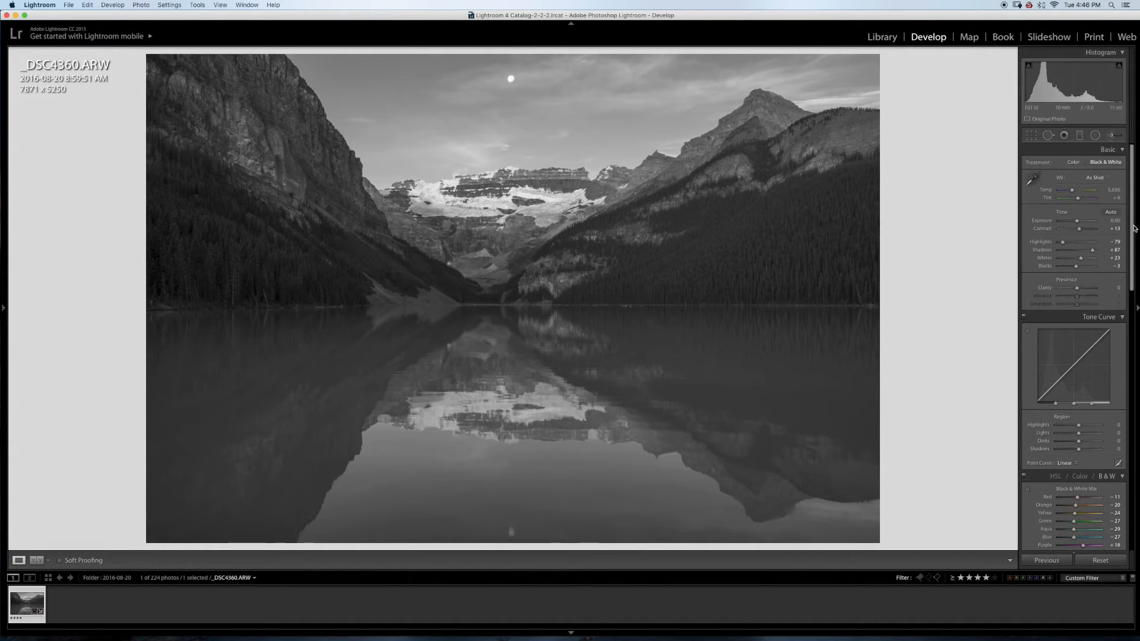
{"action": "left_click", "coordinate": [1079, 136]}
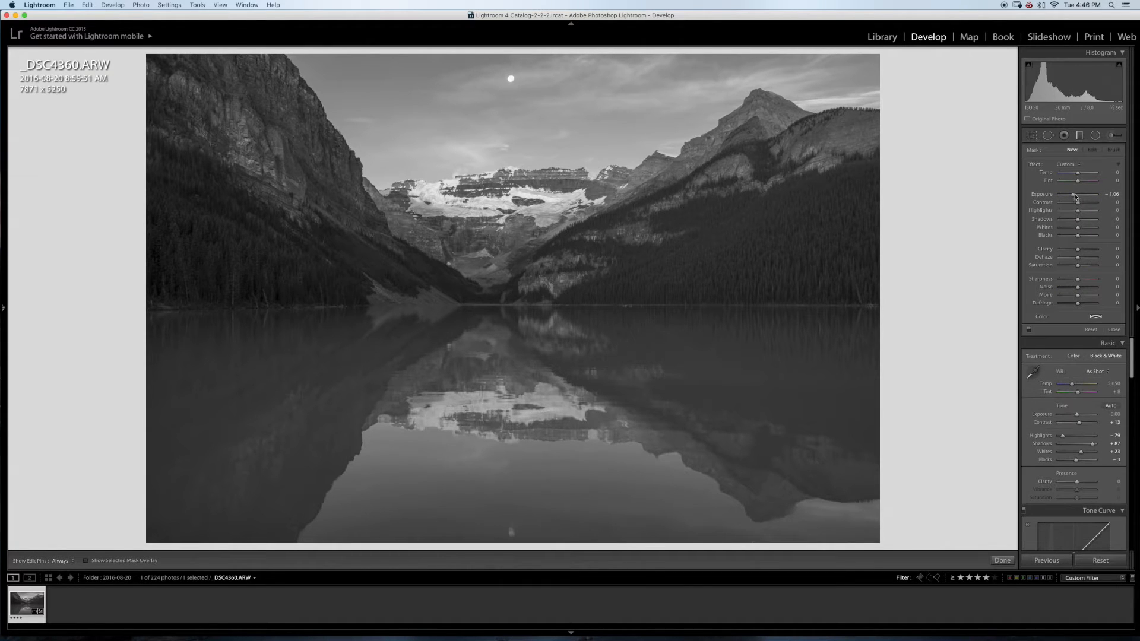
{"action": "double_click", "coordinate": [1031, 165]}
{"action": "left_click_drag", "start_coordinate": [1073, 197], "coordinate": [1073, 198]}
{"action": "left_click_drag", "start_coordinate": [608, 61], "coordinate": [607, 280]}
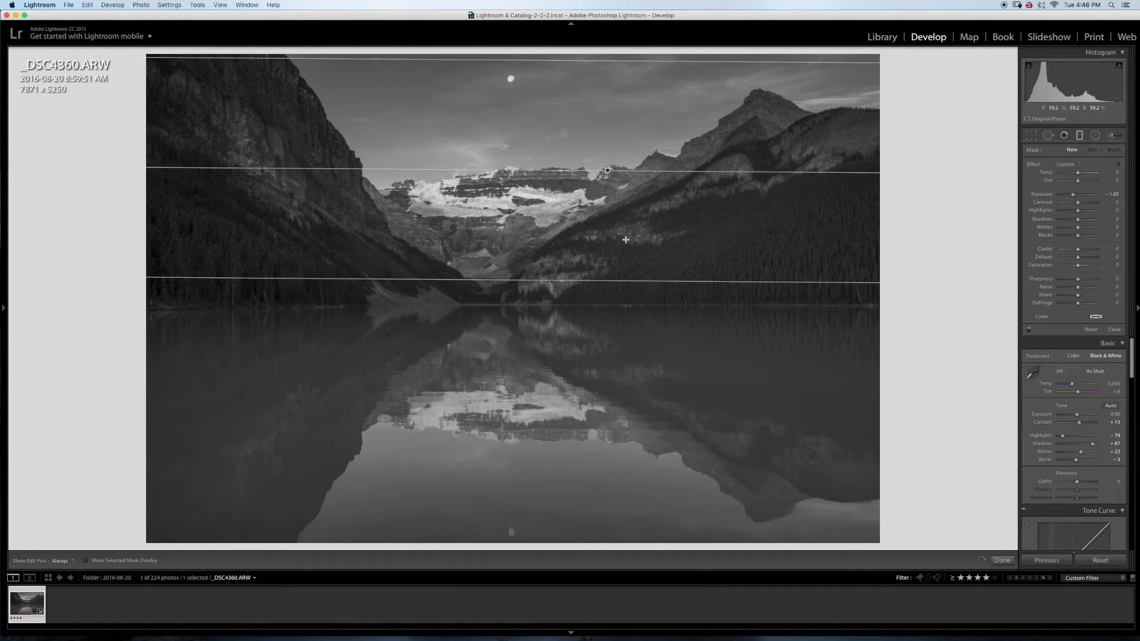
{"action": "left_click_drag", "start_coordinate": [607, 171], "coordinate": [608, 172]}
Set the graduated filter's Exposure to -1.20, raise its Shadows and close the filter.
{"action": "left_click_drag", "start_coordinate": [1073, 197], "coordinate": [1071, 194]}
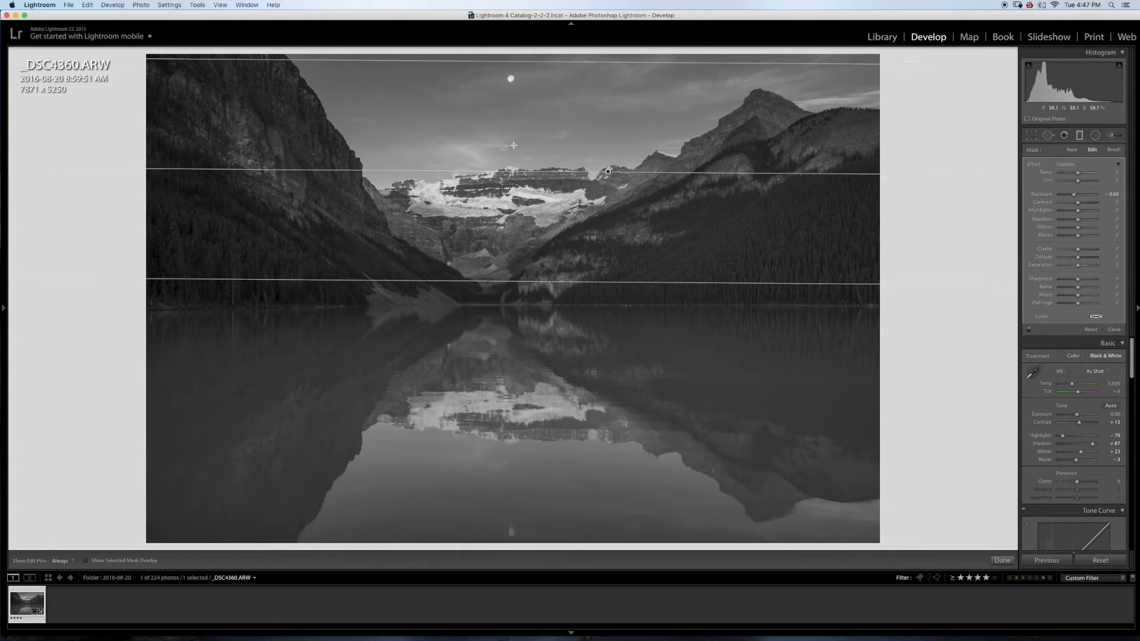
{"action": "left_click_drag", "start_coordinate": [1073, 195], "coordinate": [1074, 195]}
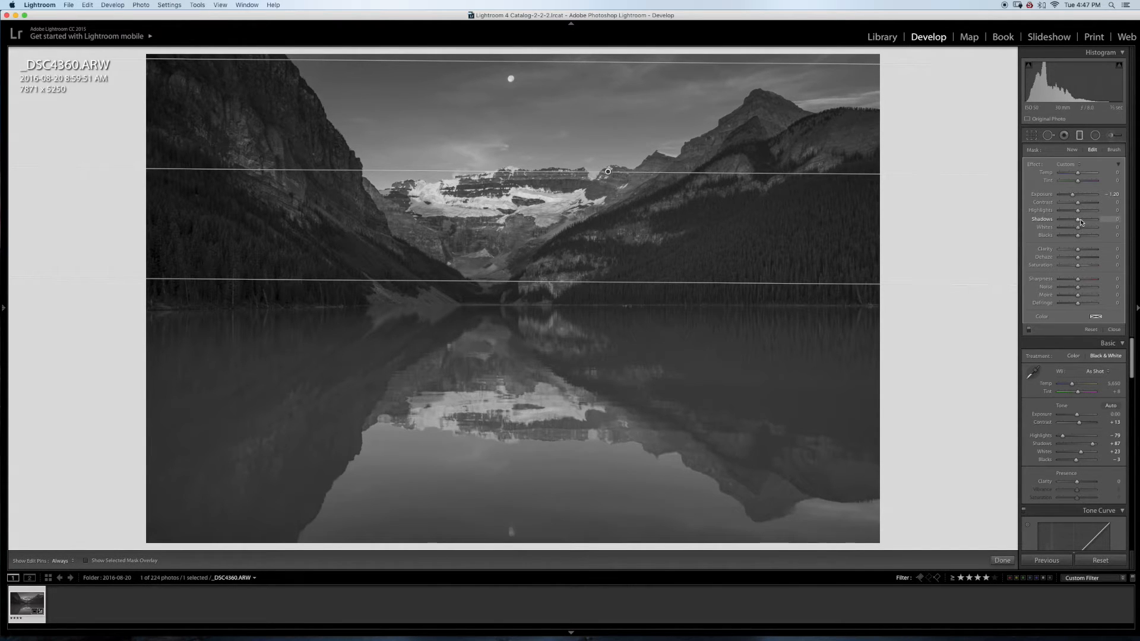
{"action": "mouse_move", "coordinate": [1081, 222]}
{"action": "left_mouse_down"}
{"action": "mouse_move", "coordinate": [1103, 224]}
{"action": "mouse_move", "coordinate": [1084, 221]}
{"action": "left_mouse_up"}
{"action": "left_click_drag", "start_coordinate": [1084, 223], "coordinate": [1088, 223]}
{"action": "left_click_drag", "start_coordinate": [1085, 222], "coordinate": [1085, 223]}
{"action": "left_click", "coordinate": [1078, 140]}
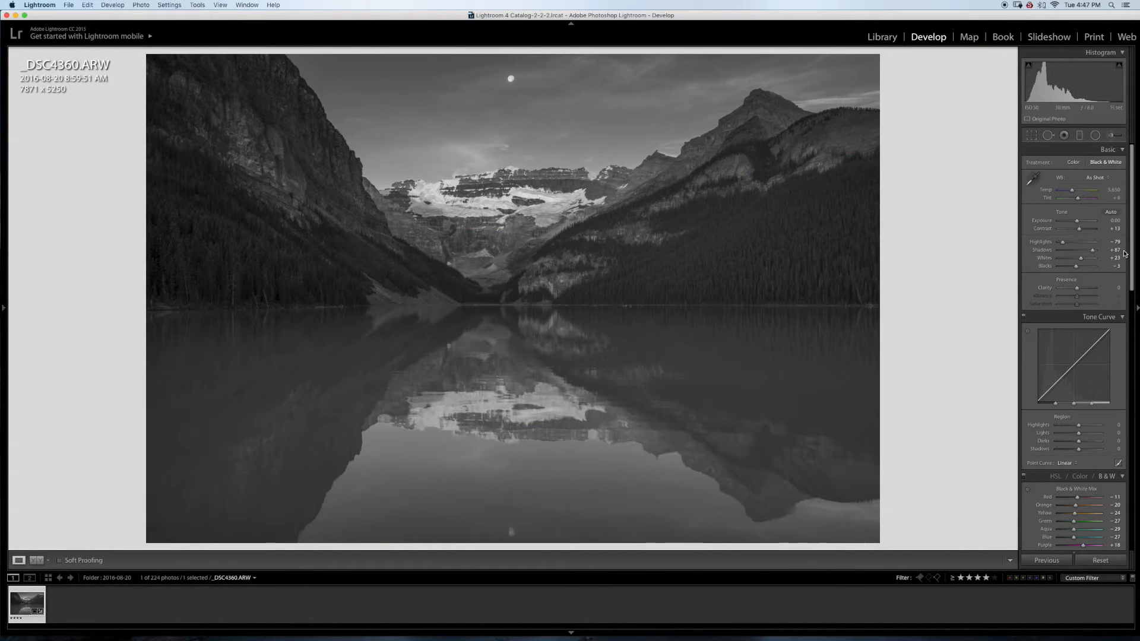
Raise the Dehaze amount moderately and check the effect by toggling the Effects adjustments.
{"action": "left_click_drag", "start_coordinate": [1134, 262], "coordinate": [1138, 538]}
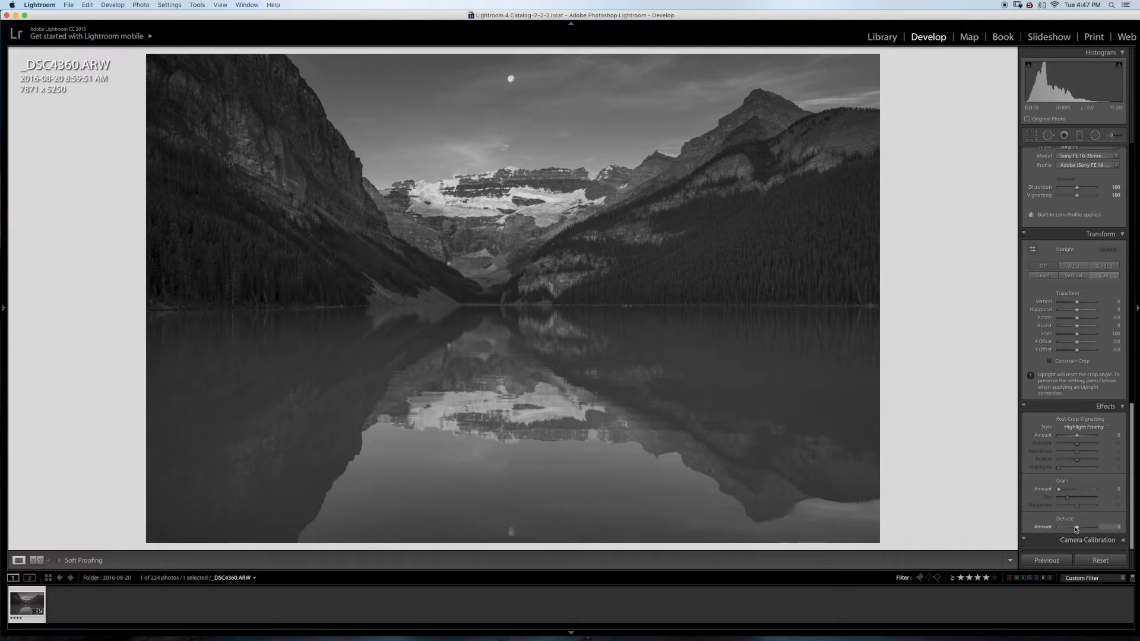
{"action": "left_click_drag", "start_coordinate": [1078, 529], "coordinate": [1080, 531]}
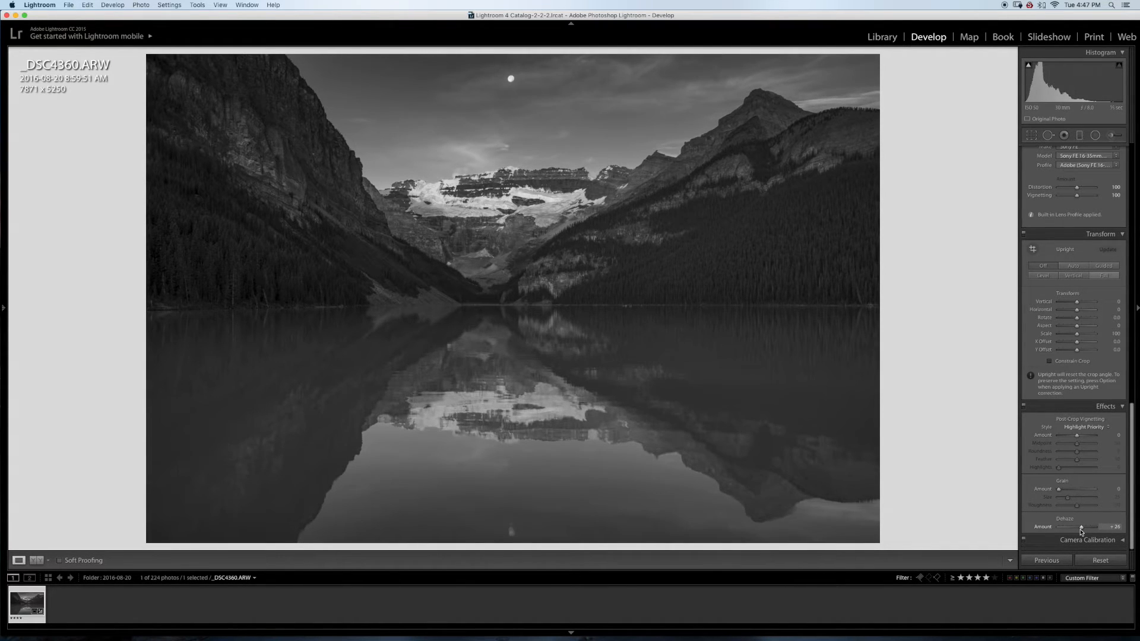
{"action": "left_click_drag", "start_coordinate": [1081, 531], "coordinate": [1079, 532]}
{"action": "left_click_drag", "start_coordinate": [1081, 531], "coordinate": [1080, 532]}
{"action": "left_click", "coordinate": [1024, 408]}
Increase the photo's Contrast to +34 and Shadows to +99.
{"action": "left_click_drag", "start_coordinate": [1138, 409], "coordinate": [1139, 161]}
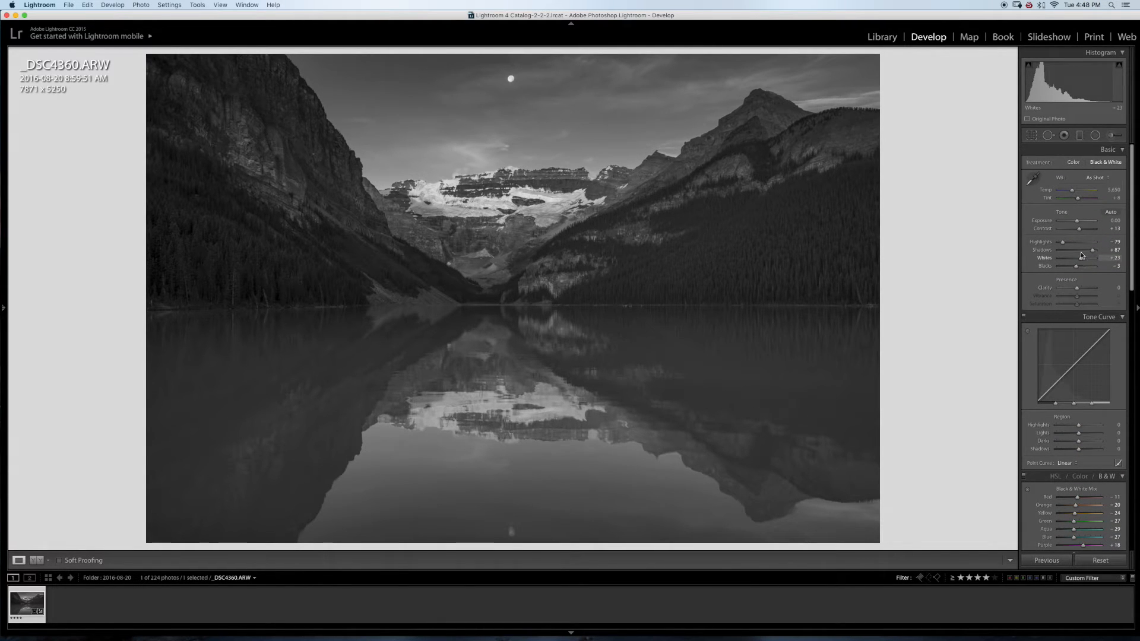
{"action": "left_click_drag", "start_coordinate": [1081, 231], "coordinate": [1083, 231]}
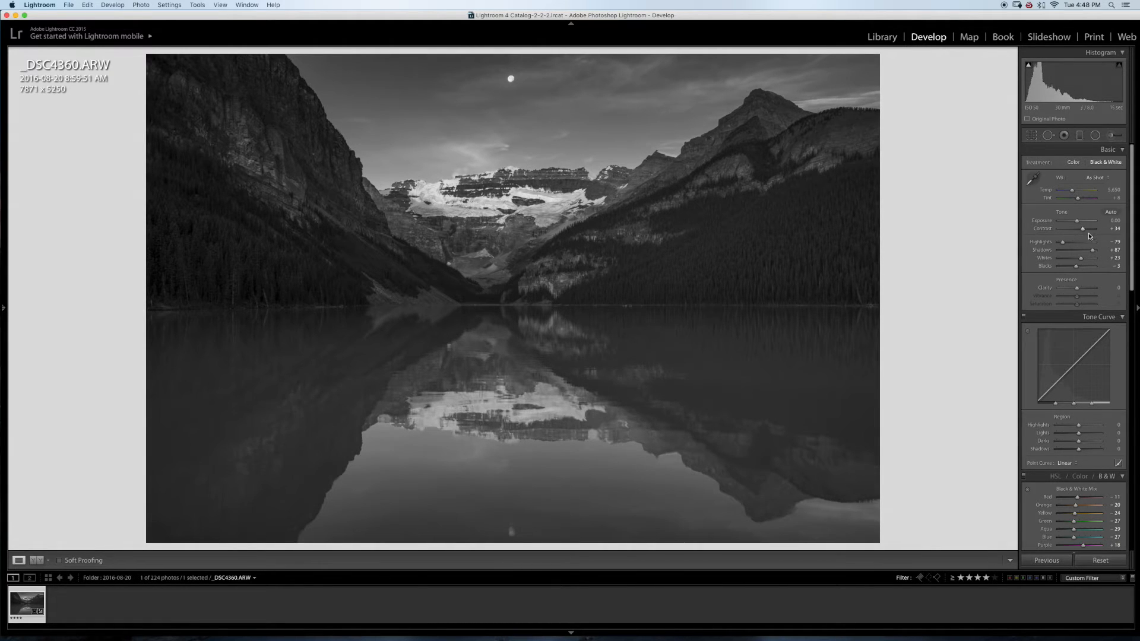
{"action": "left_click_drag", "start_coordinate": [1093, 252], "coordinate": [1096, 250]}
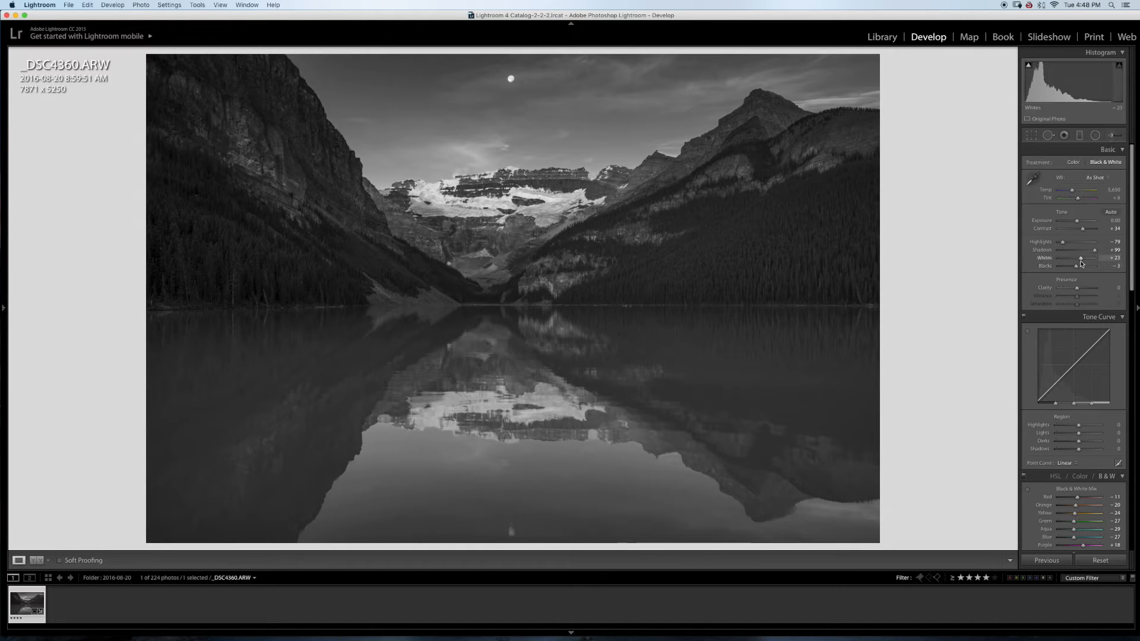
Set the Blacks to -24 and the Whites to +51, checking clipping and comparing with the original photo.
{"action": "mouse_move", "coordinate": [1079, 259]}
{"action": "left_mouse_down"}
{"action": "mouse_move", "coordinate": [1092, 262]}
{"action": "mouse_move", "coordinate": [1077, 271]}
{"action": "left_mouse_up"}
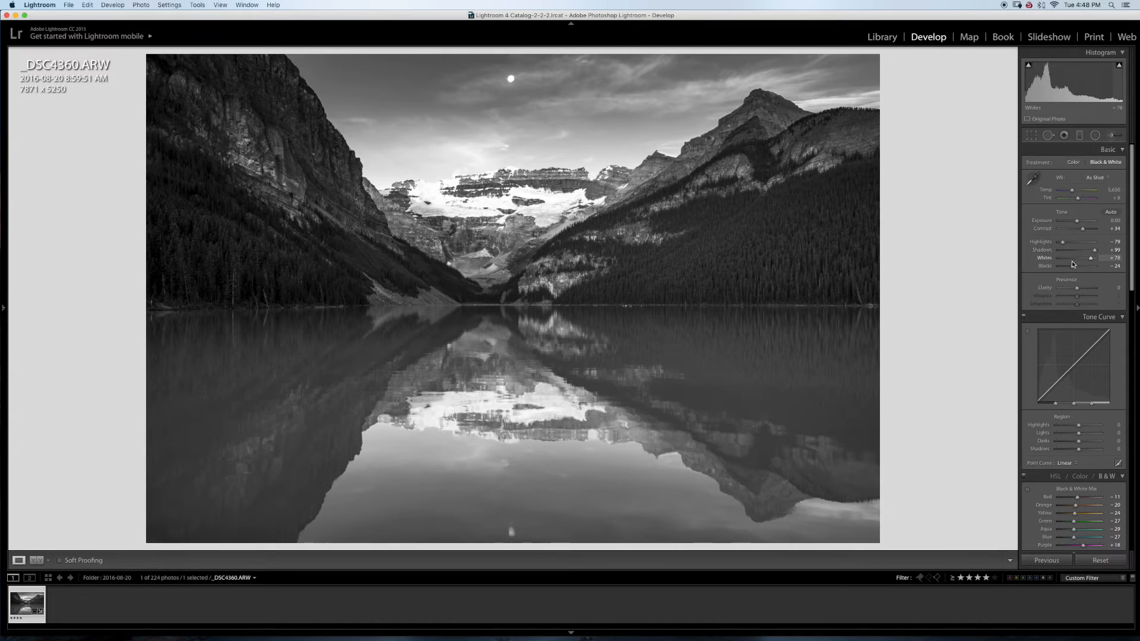
{"action": "left_click_drag", "start_coordinate": [1091, 260], "coordinate": [1089, 262]}
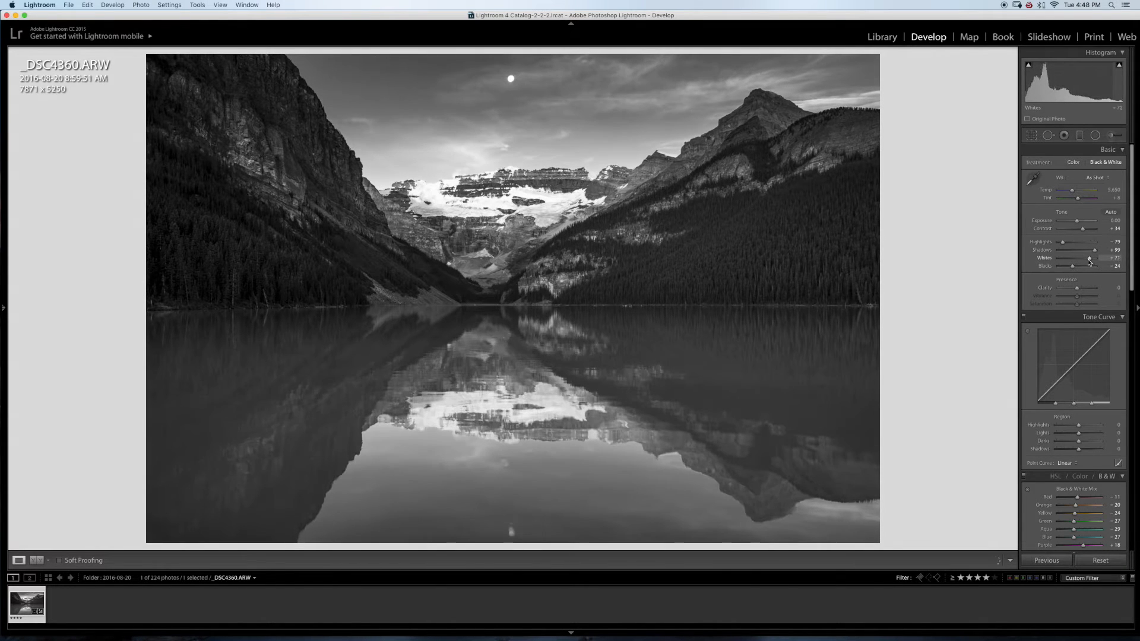
{"action": "left_click_drag", "start_coordinate": [1089, 260], "coordinate": [1086, 261]}
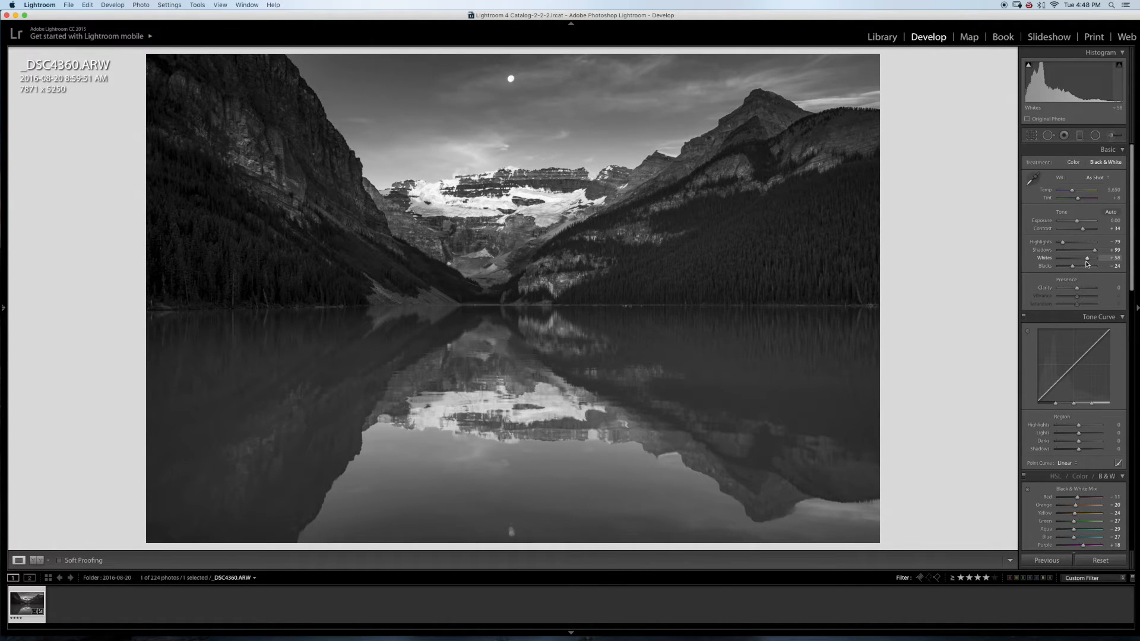
{"action": "left_click", "coordinate": [1087, 261], "text": "alt"}
{"action": "left_click_drag", "start_coordinate": [1087, 264], "coordinate": [1088, 264]}
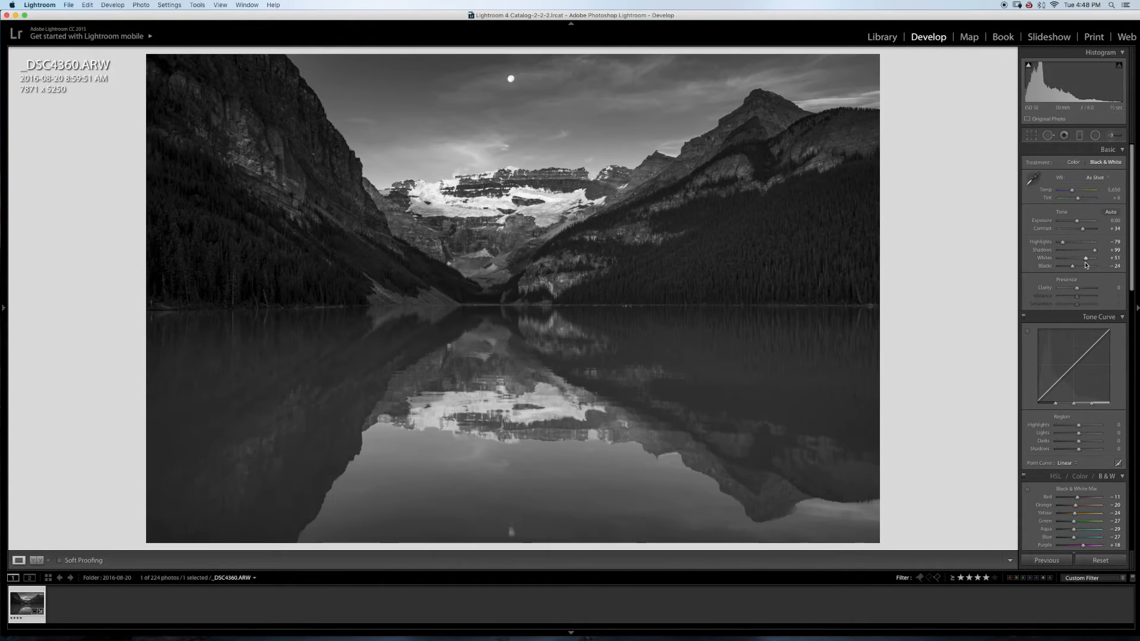
{"action": "key", "text": "backslash"}
{"action": "key", "text": "backslash"}
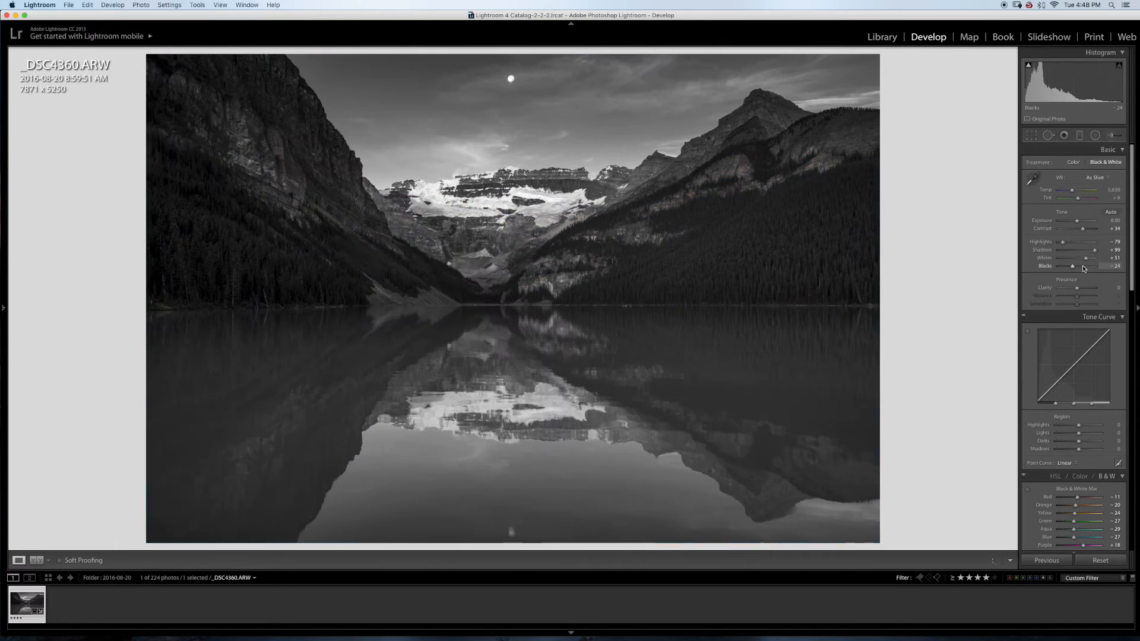
Adjust the black and white mix to Red -21, Orange -20, Yellow -28 and Green -20, and compare with the original.
{"action": "left_click_drag", "start_coordinate": [1130, 238], "coordinate": [1078, 288]}
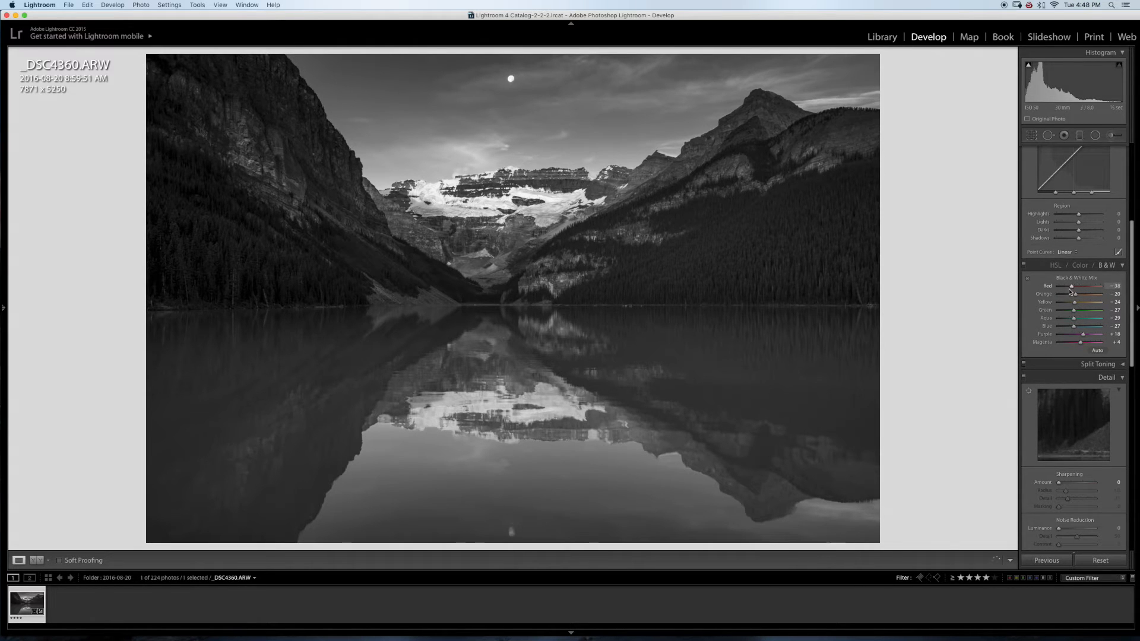
{"action": "left_click_drag", "start_coordinate": [1081, 292], "coordinate": [1073, 293]}
{"action": "left_click_drag", "start_coordinate": [1074, 299], "coordinate": [1072, 298]}
{"action": "left_click_drag", "start_coordinate": [1076, 298], "coordinate": [1077, 299]}
{"action": "left_click_drag", "start_coordinate": [1075, 299], "coordinate": [1076, 299]}
{"action": "left_click_drag", "start_coordinate": [1073, 305], "coordinate": [1074, 305]}
{"action": "key", "text": "backslash"}
{"action": "key", "text": "backslash"}
Raise the photo's Whites to +62 while checking for highlight clipping.
{"action": "left_click_drag", "start_coordinate": [1132, 269], "coordinate": [1135, 164]}
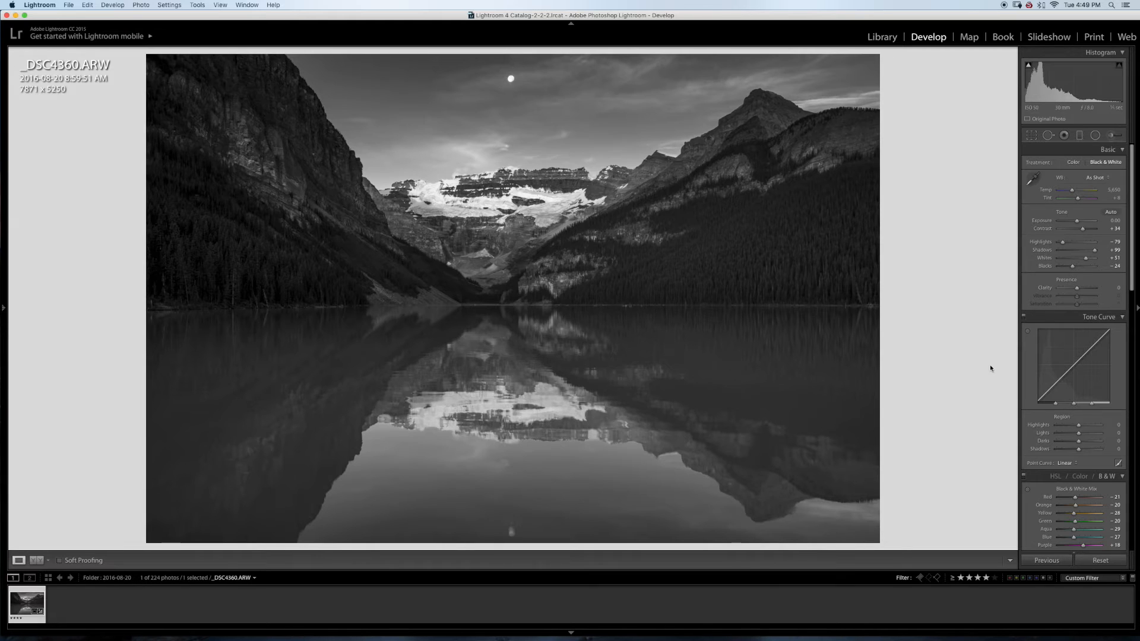
{"action": "key", "text": "alt"}
{"action": "left_click_drag", "start_coordinate": [1086, 259], "coordinate": [1091, 263]}
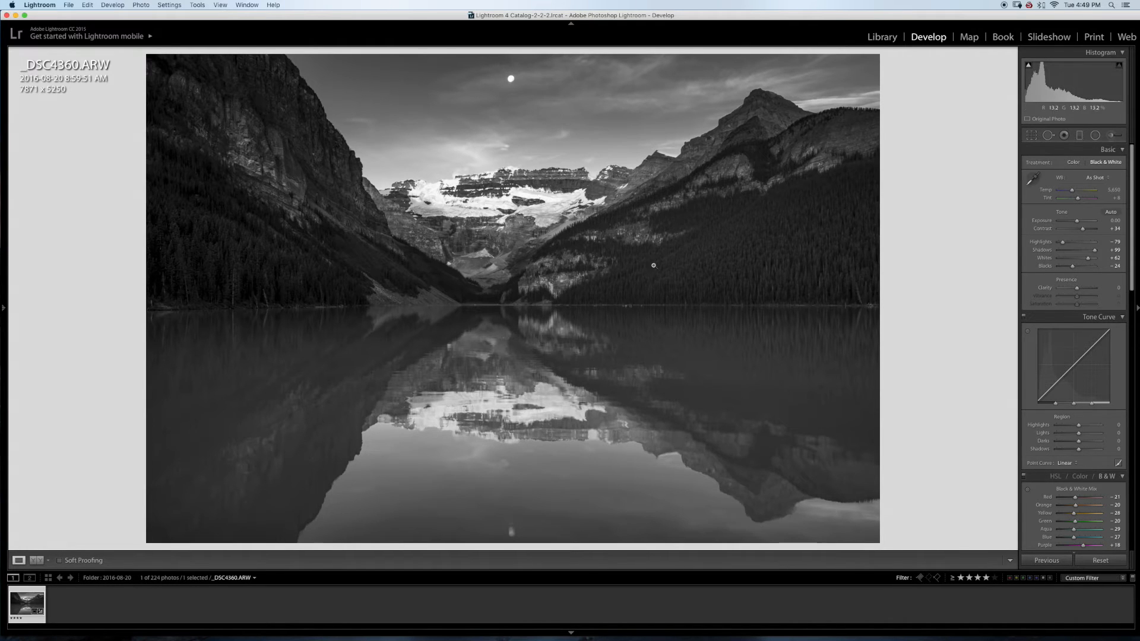
Crop the photo slightly tighter to 7635 x 5092 pixels, keeping the original aspect ratio and the moon inside the frame.
{"action": "left_click", "coordinate": [1033, 136]}
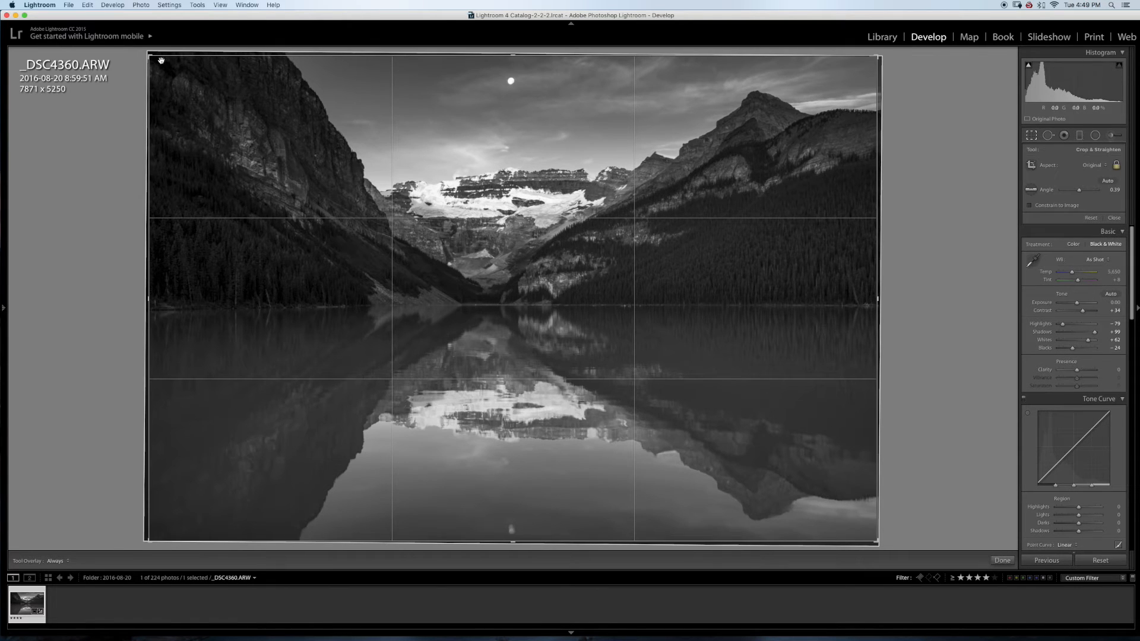
{"action": "left_click_drag", "start_coordinate": [149, 57], "coordinate": [150, 68]}
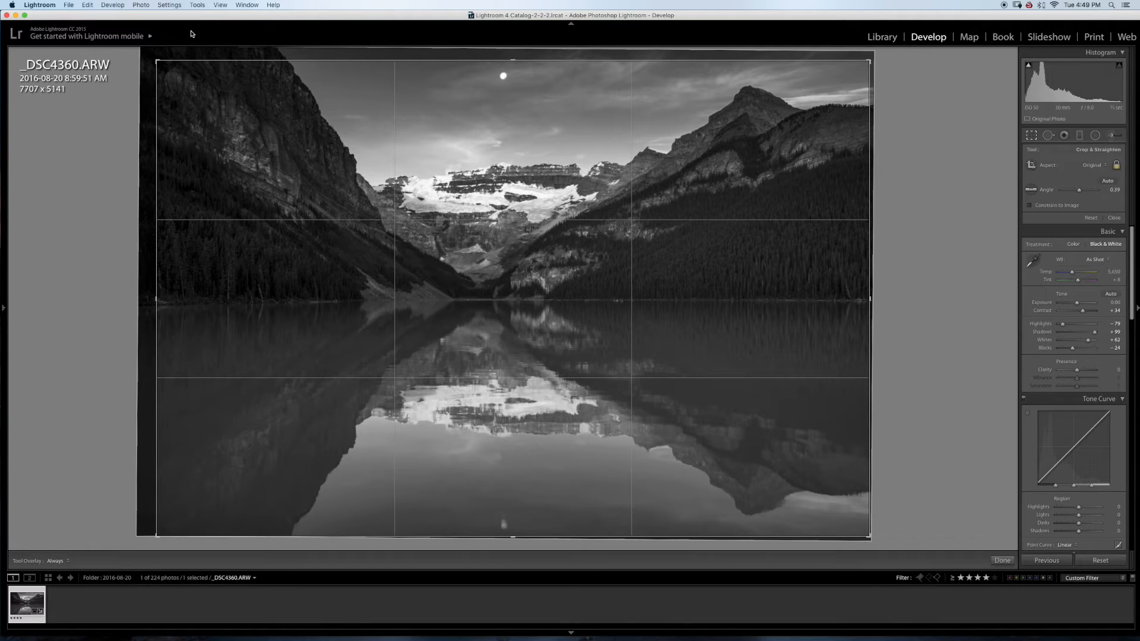
{"action": "left_click_drag", "start_coordinate": [504, 179], "coordinate": [503, 180]}
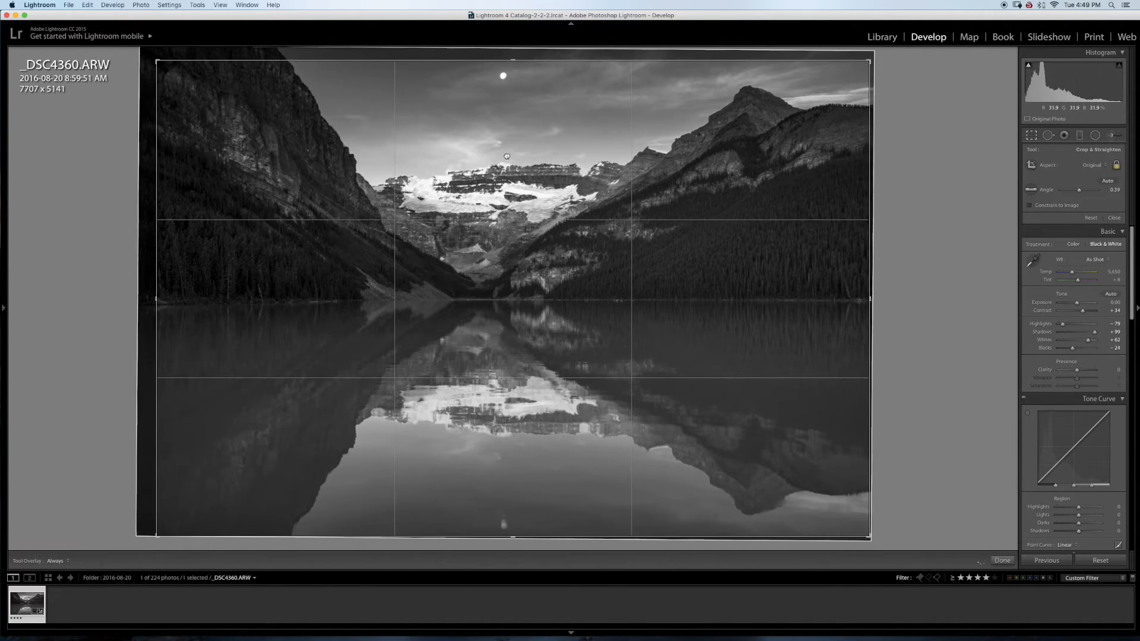
{"action": "left_click_drag", "start_coordinate": [870, 62], "coordinate": [832, 111]}
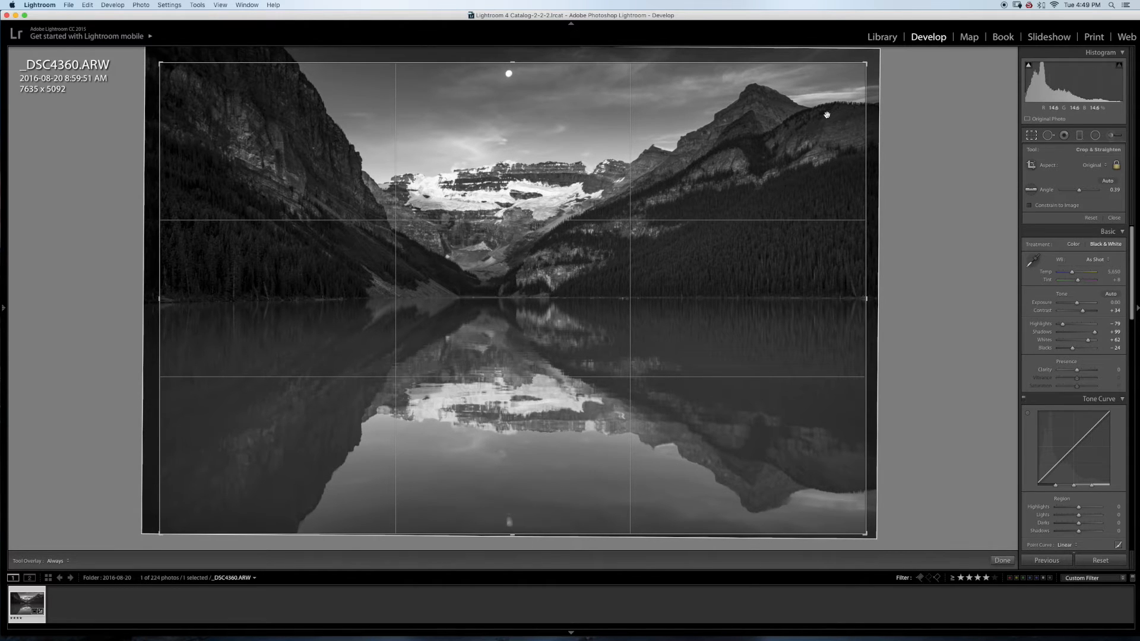
{"action": "key", "text": "Return"}
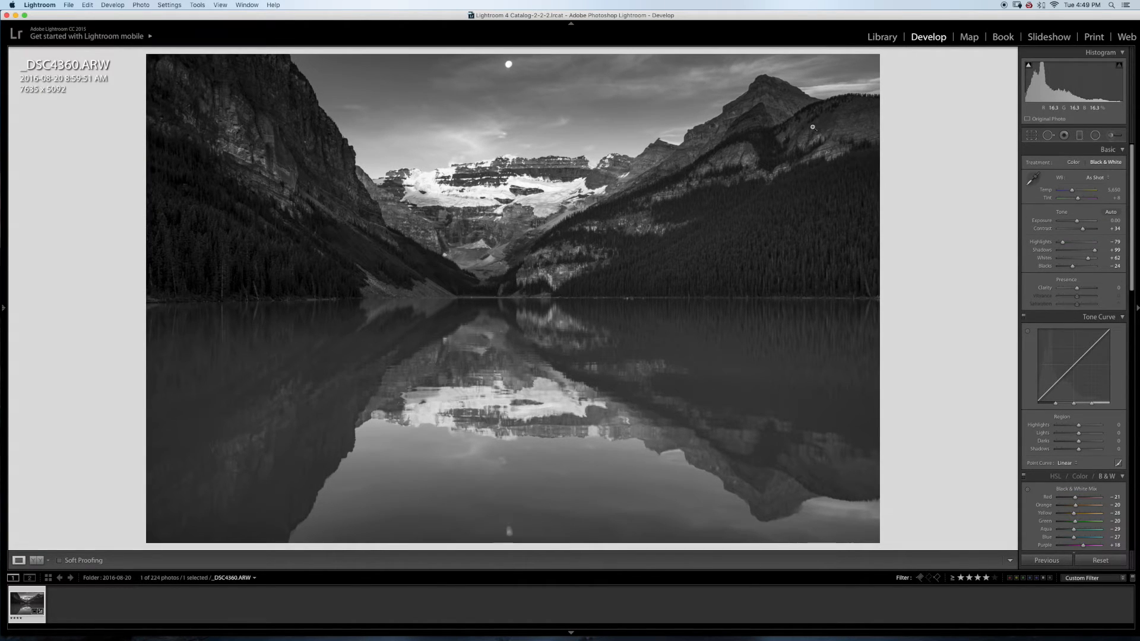
Send the photo to Adobe Photoshop CC 2015.5 for editing and collapse the TKActionsV4 panel.
{"action": "left_click_drag", "start_coordinate": [1135, 265], "coordinate": [1135, 529]}
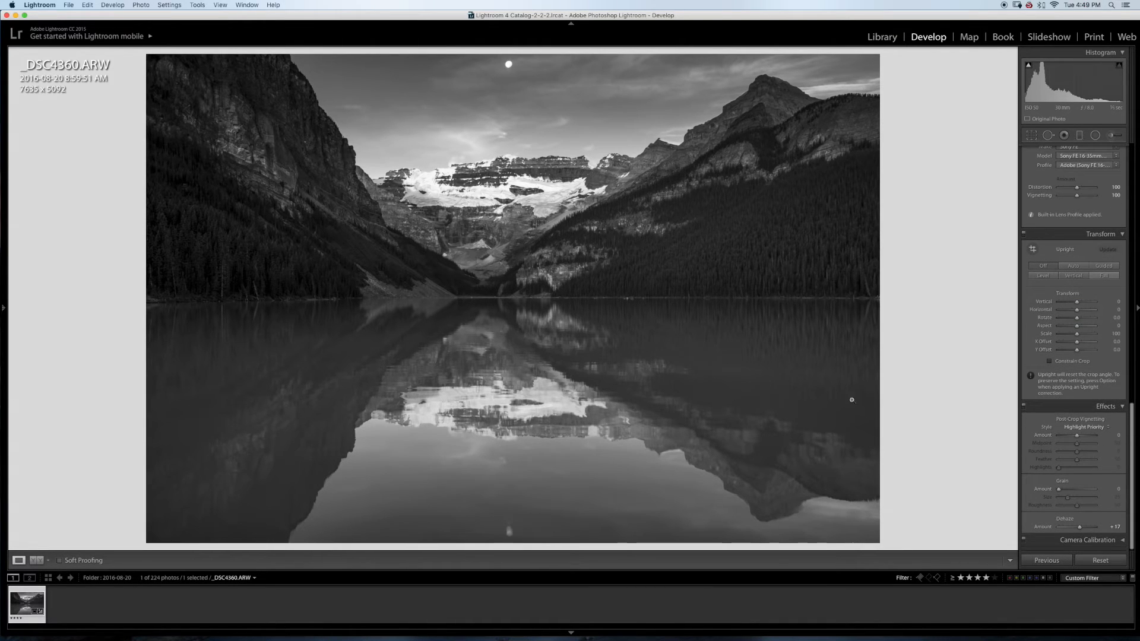
{"action": "right_click", "coordinate": [747, 397]}
{"action": "mouse_move", "coordinate": [791, 456]}
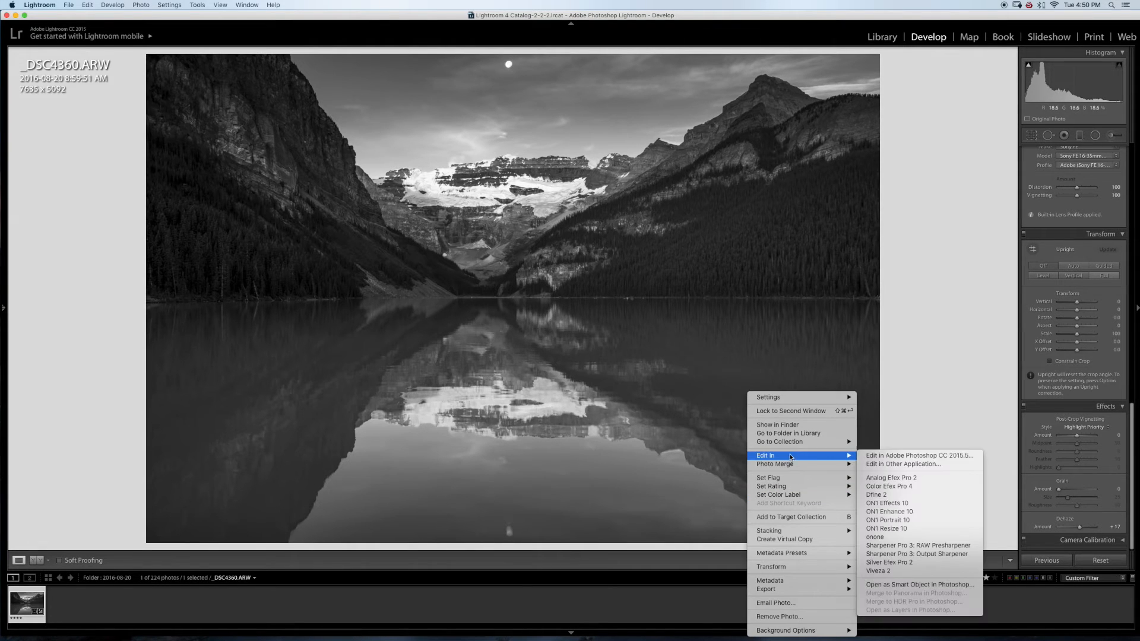
{"action": "left_click", "coordinate": [917, 456]}
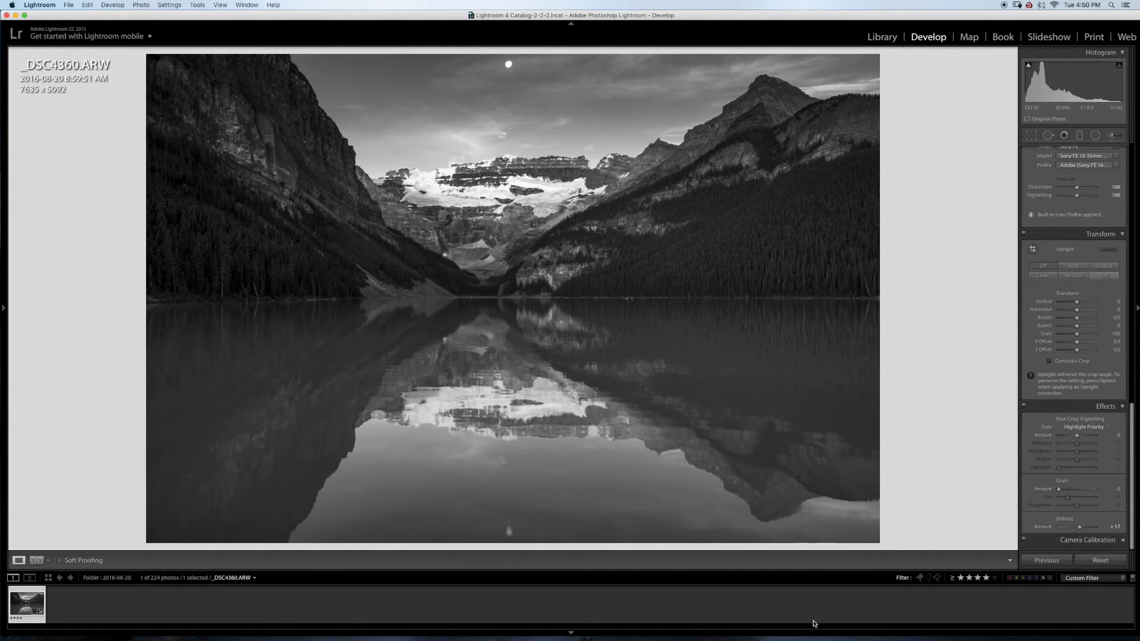
{"action": "mouse_move", "coordinate": [805, 640]}
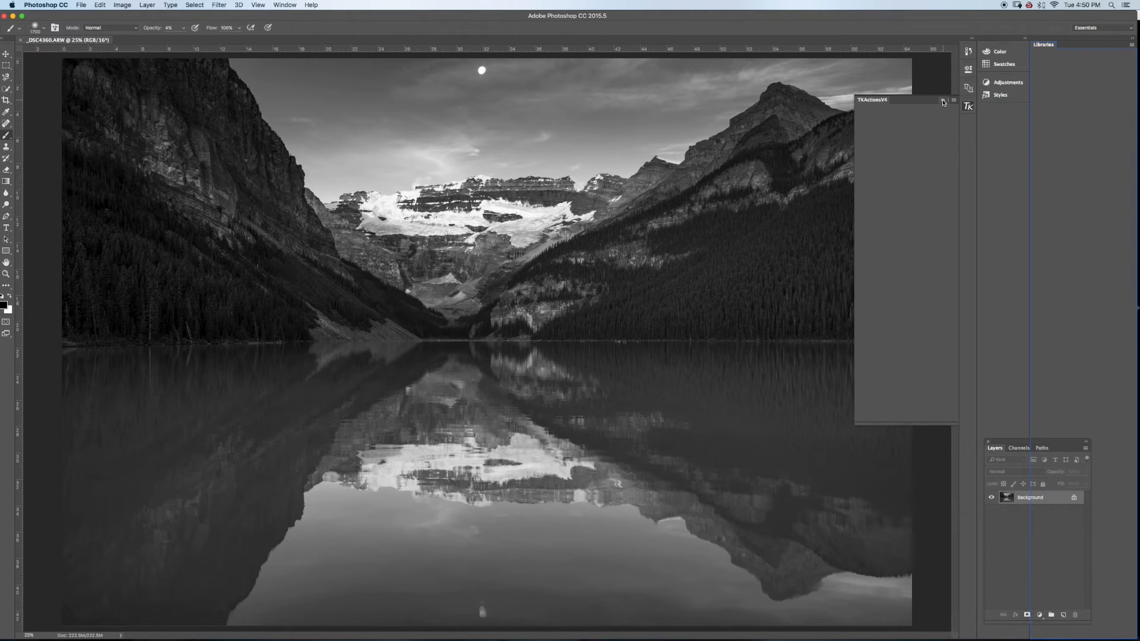
{"action": "left_click", "coordinate": [943, 101]}
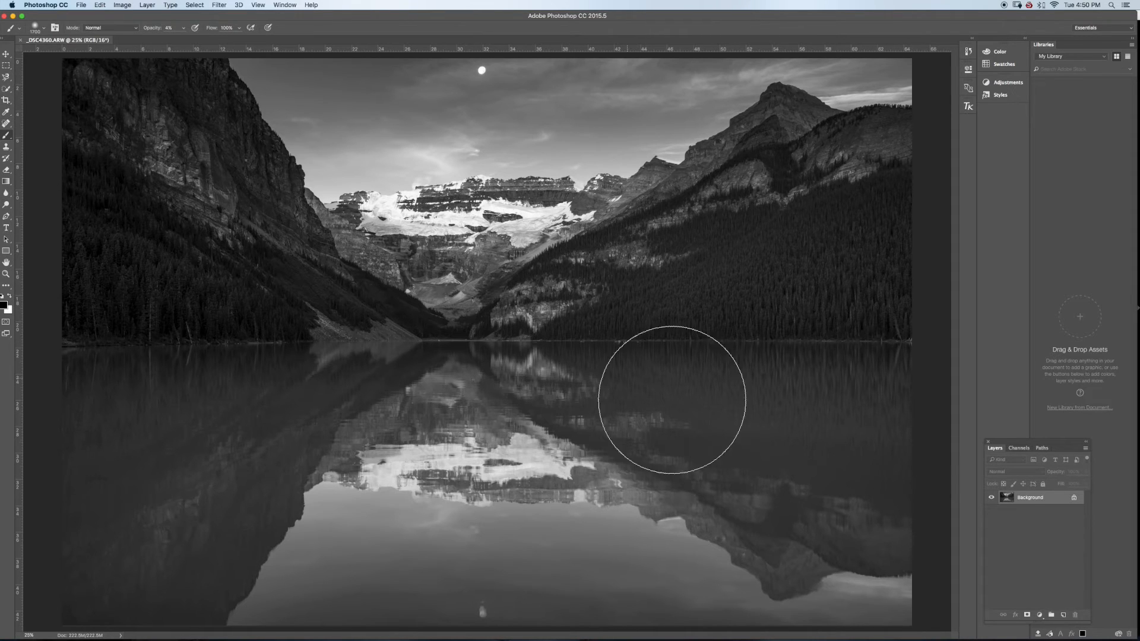
Add a new empty layer above the Background with the Soft Light blend mode.
{"action": "left_click", "coordinate": [1063, 614]}
{"action": "left_click", "coordinate": [1014, 474]}
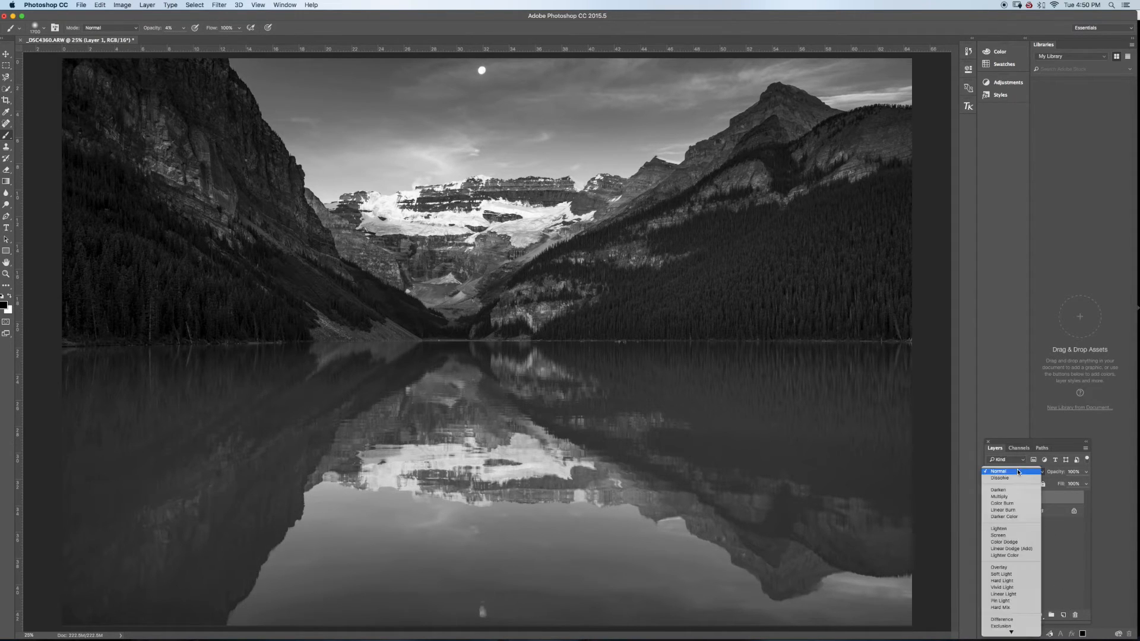
{"action": "left_click", "coordinate": [1000, 575]}
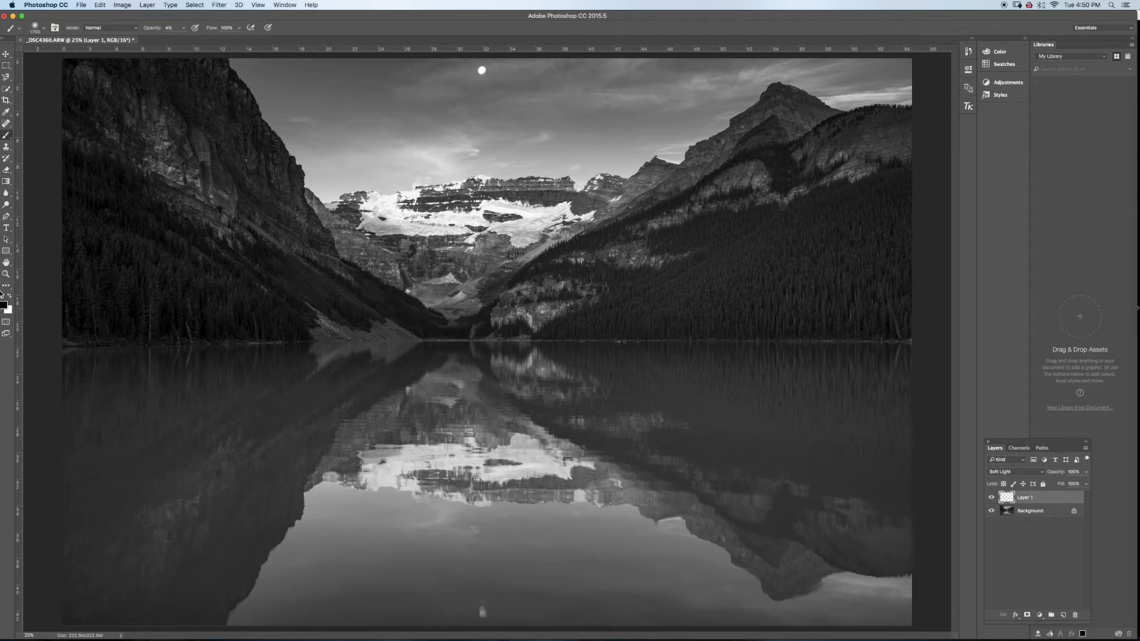
Dodge the snowy glacier on the Soft Light layer with a smaller white brush at 4% opacity.
{"action": "left_click", "coordinate": [9, 297]}
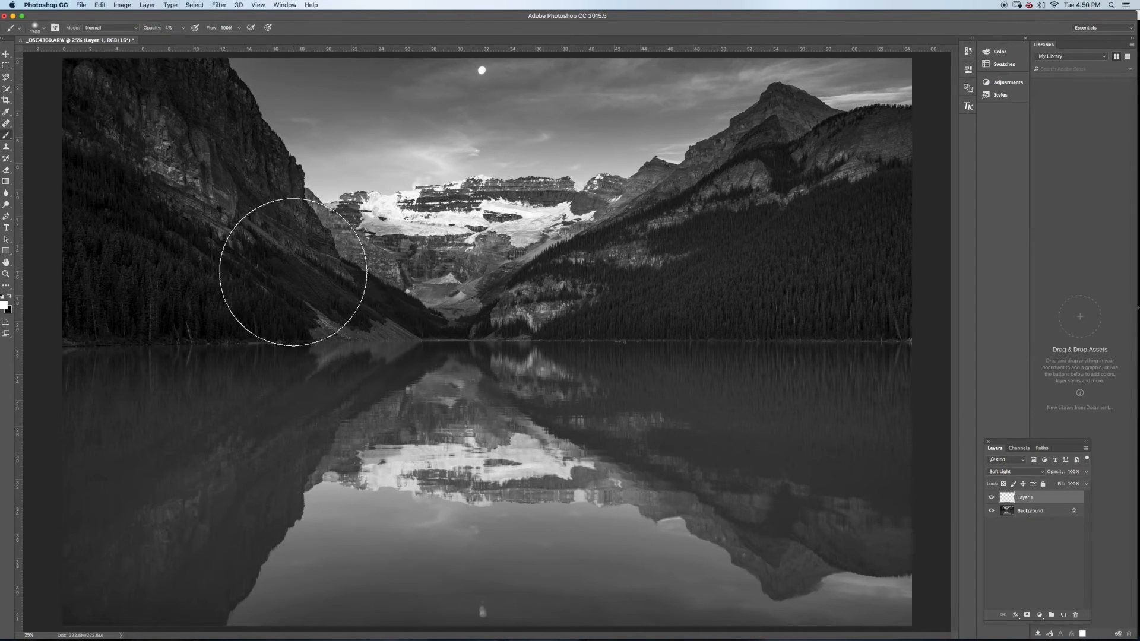
{"action": "key", "text": "bracketleft"}
{"action": "key", "text": "bracketleft"}
{"action": "key", "text": "bracketleft"}
{"action": "key", "text": "bracketleft"}
{"action": "key", "text": "bracketleft"}
{"action": "key", "text": "bracketleft"}
{"action": "key", "text": "bracketleft"}
{"action": "key", "text": "bracketleft"}
{"action": "key", "text": "bracketleft"}
{"action": "key", "text": "bracketleft"}
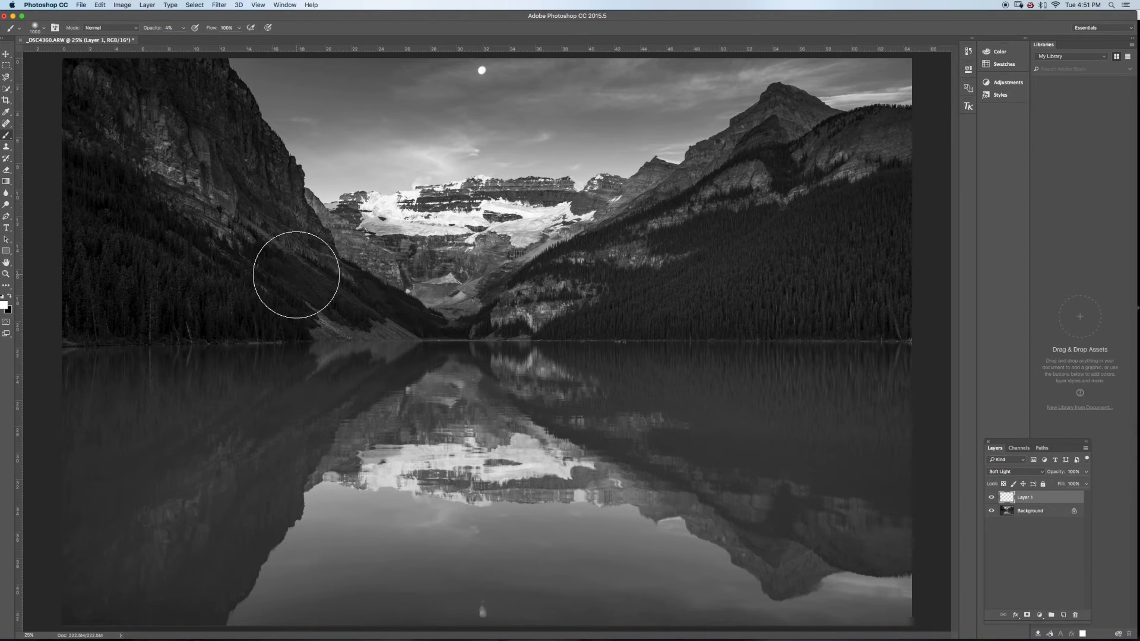
{"action": "key", "text": "bracketleft"}
{"action": "left_click_drag", "start_coordinate": [378, 221], "coordinate": [460, 216]}
{"action": "left_click_drag", "start_coordinate": [563, 220], "coordinate": [506, 214]}
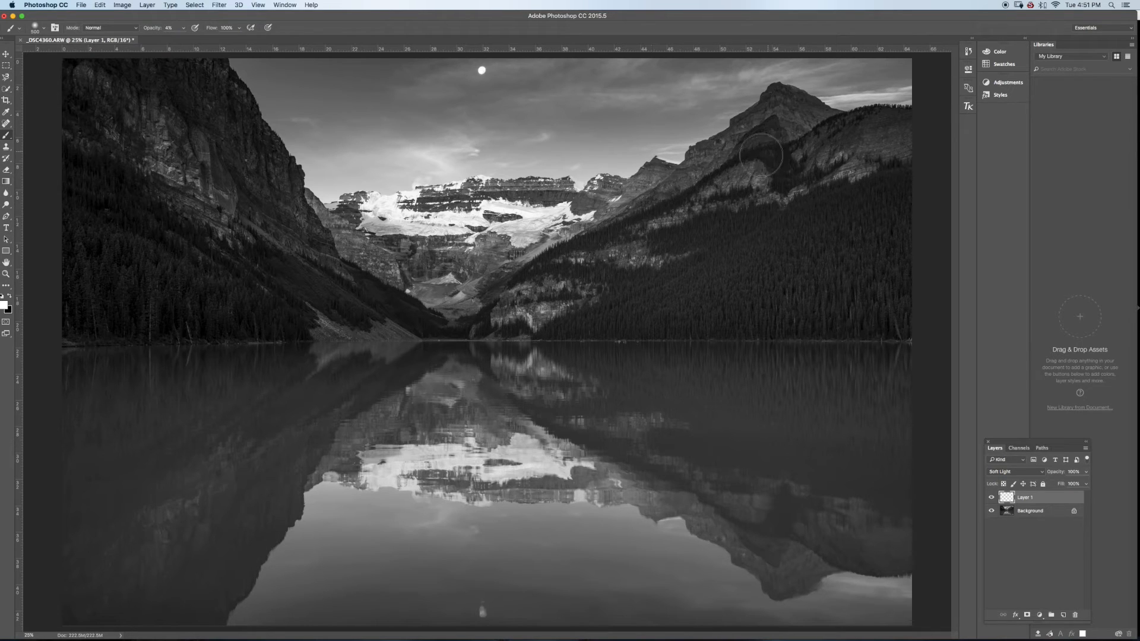
Brush white over the left mountainside and the slopes above the shoreline, and compare with the Soft Light layer hidden.
{"action": "mouse_move", "coordinate": [125, 129]}
{"action": "left_mouse_down"}
{"action": "mouse_move", "coordinate": [171, 146]}
{"action": "mouse_move", "coordinate": [181, 191]}
{"action": "mouse_move", "coordinate": [224, 206]}
{"action": "mouse_move", "coordinate": [231, 226]}
{"action": "mouse_move", "coordinate": [162, 159]}
{"action": "mouse_move", "coordinate": [114, 134]}
{"action": "mouse_move", "coordinate": [231, 196]}
{"action": "mouse_move", "coordinate": [245, 223]}
{"action": "mouse_move", "coordinate": [312, 245]}
{"action": "mouse_move", "coordinate": [355, 321]}
{"action": "mouse_move", "coordinate": [296, 277]}
{"action": "left_mouse_up"}
{"action": "mouse_move", "coordinate": [661, 309]}
{"action": "left_mouse_down"}
{"action": "mouse_move", "coordinate": [854, 318]}
{"action": "mouse_move", "coordinate": [848, 252]}
{"action": "mouse_move", "coordinate": [870, 225]}
{"action": "mouse_move", "coordinate": [777, 243]}
{"action": "mouse_move", "coordinate": [744, 266]}
{"action": "mouse_move", "coordinate": [582, 248]}
{"action": "mouse_move", "coordinate": [578, 266]}
{"action": "mouse_move", "coordinate": [599, 282]}
{"action": "mouse_move", "coordinate": [554, 270]}
{"action": "mouse_move", "coordinate": [405, 298]}
{"action": "left_mouse_up"}
{"action": "left_click", "coordinate": [992, 499]}
{"action": "left_click", "coordinate": [991, 499]}
{"action": "left_click", "coordinate": [992, 499]}
{"action": "left_click", "coordinate": [992, 498]}
Add a second empty layer above the dodging layer with the Overlay blend mode.
{"action": "left_click", "coordinate": [1029, 474]}
{"action": "left_click", "coordinate": [1049, 532]}
{"action": "left_click", "coordinate": [1064, 616]}
{"action": "left_click", "coordinate": [1011, 471]}
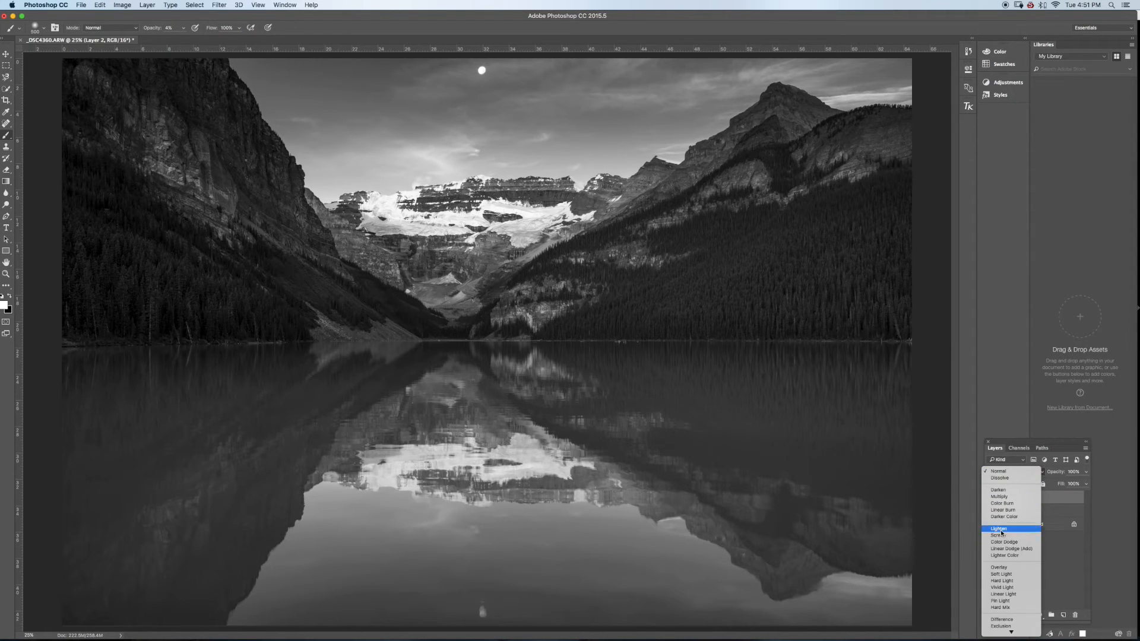
{"action": "left_click", "coordinate": [1000, 568]}
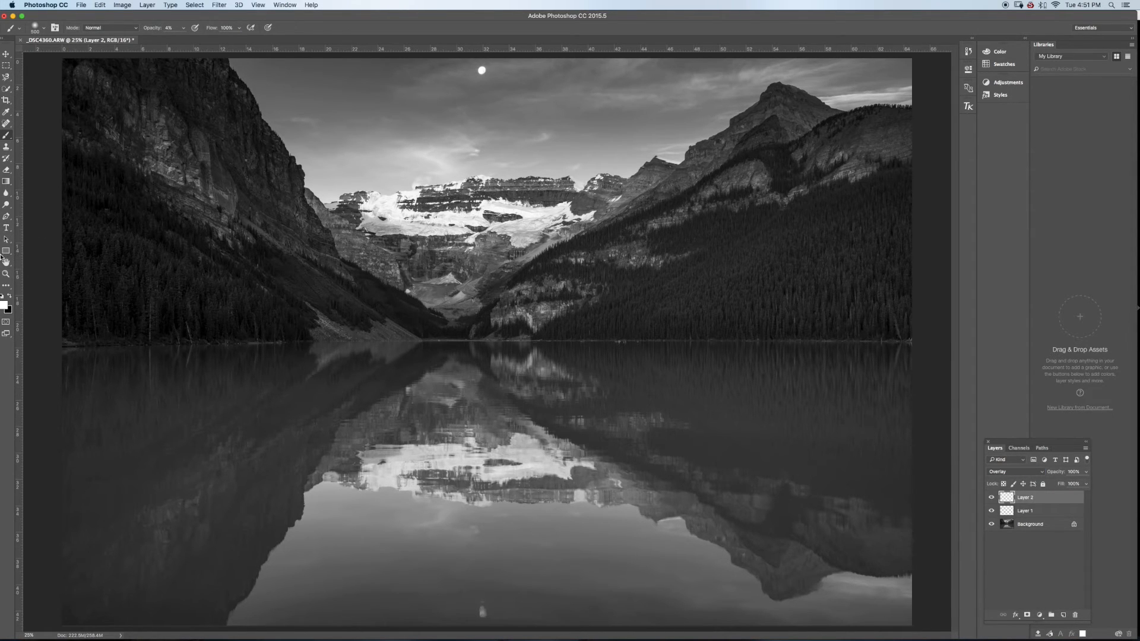
Burn the left cliff and right peak on the Overlay layer with a black brush at 4% opacity, and compare with the layer hidden.
{"action": "key", "text": "bracketright"}
{"action": "key", "text": "bracketright"}
{"action": "key", "text": "bracketleft"}
{"action": "mouse_move", "coordinate": [181, 77]}
{"action": "left_mouse_down"}
{"action": "mouse_move", "coordinate": [230, 109]}
{"action": "mouse_move", "coordinate": [285, 179]}
{"action": "mouse_move", "coordinate": [196, 108]}
{"action": "mouse_move", "coordinate": [208, 100]}
{"action": "mouse_move", "coordinate": [262, 164]}
{"action": "left_mouse_up"}
{"action": "mouse_move", "coordinate": [781, 157]}
{"action": "left_mouse_down"}
{"action": "mouse_move", "coordinate": [787, 168]}
{"action": "mouse_move", "coordinate": [781, 115]}
{"action": "mouse_move", "coordinate": [766, 125]}
{"action": "mouse_move", "coordinate": [768, 145]}
{"action": "left_mouse_up"}
{"action": "key", "text": "bracketleft"}
{"action": "key", "text": "bracketleft"}
{"action": "key", "text": "bracketleft"}
{"action": "key", "text": "bracketleft"}
{"action": "key", "text": "bracketleft"}
{"action": "key", "text": "bracketleft"}
{"action": "key", "text": "bracketleft"}
{"action": "key", "text": "bracketright"}
{"action": "key", "text": "bracketright"}
{"action": "key", "text": "bracketright"}
{"action": "key", "text": "bracketright"}
{"action": "key", "text": "bracketright"}
{"action": "key", "text": "bracketright"}
{"action": "key", "text": "bracketright"}
{"action": "key", "text": "bracketright"}
{"action": "key", "text": "bracketright"}
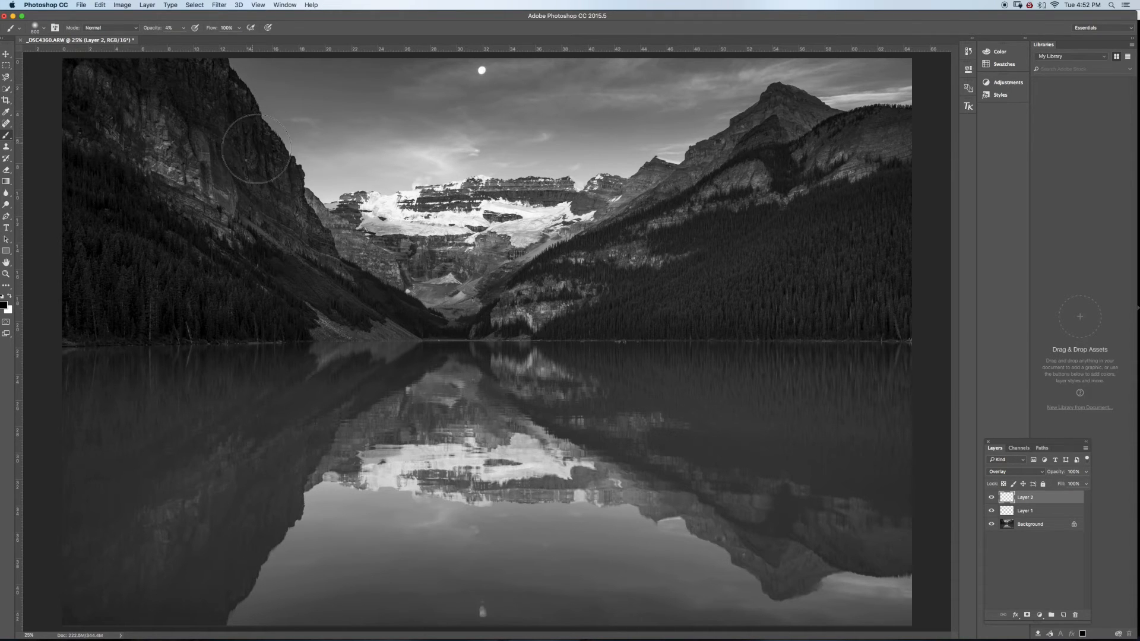
{"action": "left_click", "coordinate": [992, 499]}
{"action": "left_click", "coordinate": [991, 499]}
{"action": "left_click", "coordinate": [992, 499]}
{"action": "left_click", "coordinate": [991, 499]}
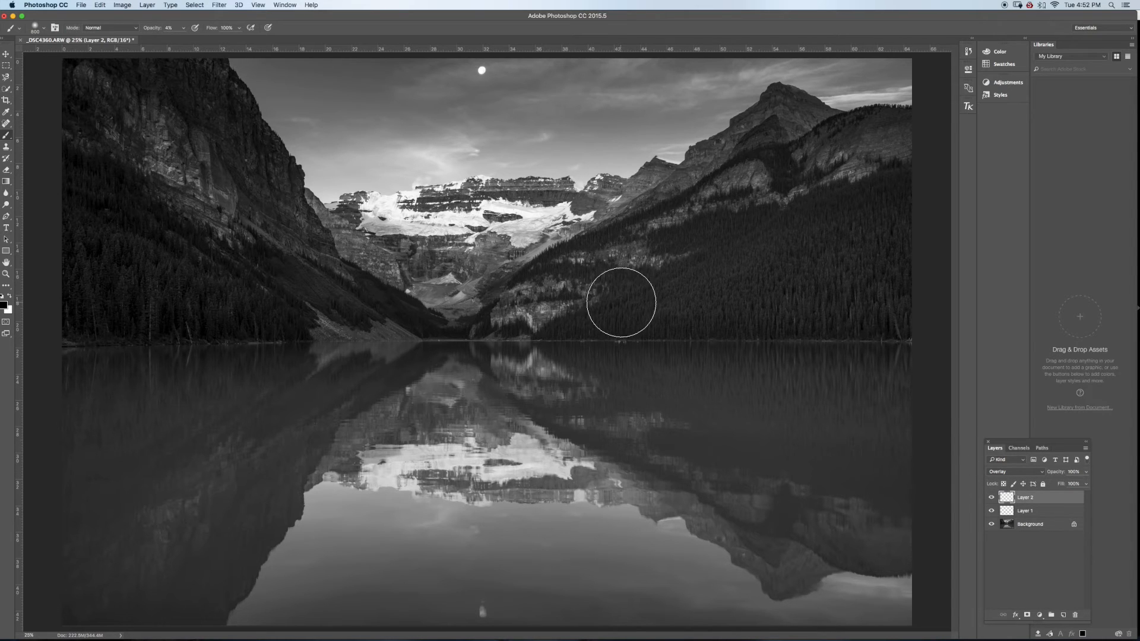
Darken the photo's left edge from lake to cliff with a much larger black brush, and compare with the Overlay layer hidden.
{"action": "key", "text": "bracketright"}
{"action": "key", "text": "bracketright"}
{"action": "key", "text": "bracketright"}
{"action": "key", "text": "bracketright"}
{"action": "key", "text": "bracketright"}
{"action": "key", "text": "bracketright"}
{"action": "key", "text": "bracketright"}
{"action": "key", "text": "bracketright"}
{"action": "key", "text": "bracketright"}
{"action": "key", "text": "bracketright"}
{"action": "key", "text": "bracketright"}
{"action": "key", "text": "bracketright"}
{"action": "key", "text": "bracketright"}
{"action": "key", "text": "bracketright"}
{"action": "key", "text": "bracketright"}
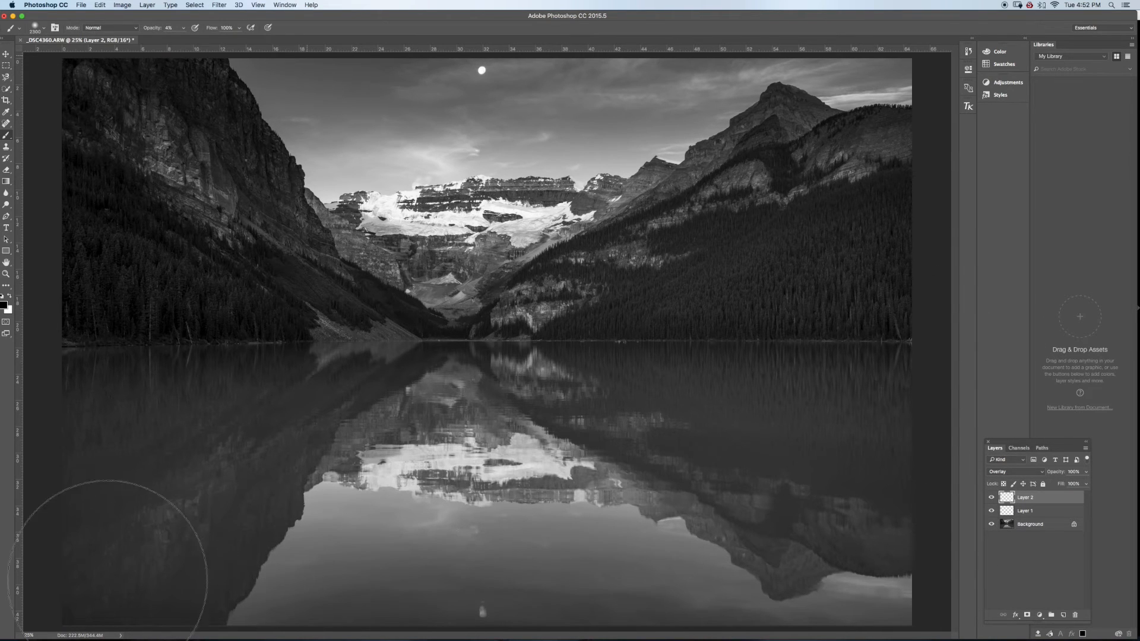
{"action": "mouse_move", "coordinate": [41, 525]}
{"action": "left_mouse_down"}
{"action": "mouse_move", "coordinate": [63, 357]}
{"action": "mouse_move", "coordinate": [51, 191]}
{"action": "left_mouse_up"}
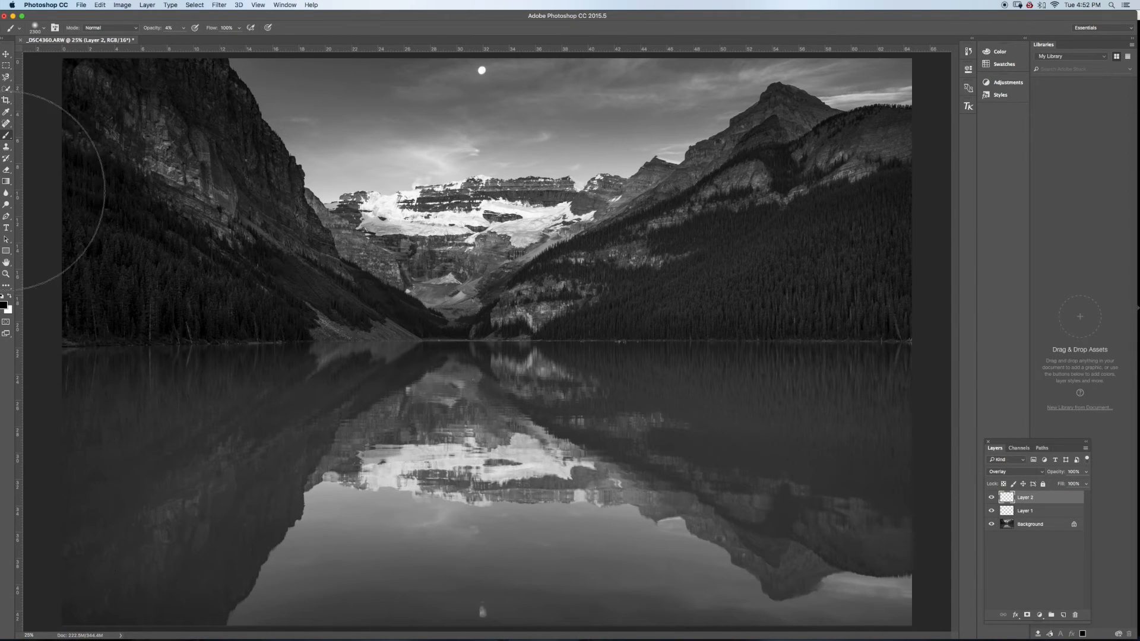
{"action": "mouse_move", "coordinate": [55, 120]}
{"action": "left_mouse_down"}
{"action": "mouse_move", "coordinate": [120, 74]}
{"action": "mouse_move", "coordinate": [59, 120]}
{"action": "mouse_move", "coordinate": [84, 94]}
{"action": "left_mouse_up"}
{"action": "left_click", "coordinate": [991, 499]}
{"action": "left_click", "coordinate": [991, 498]}
{"action": "left_click", "coordinate": [991, 499]}
{"action": "left_click", "coordinate": [991, 499]}
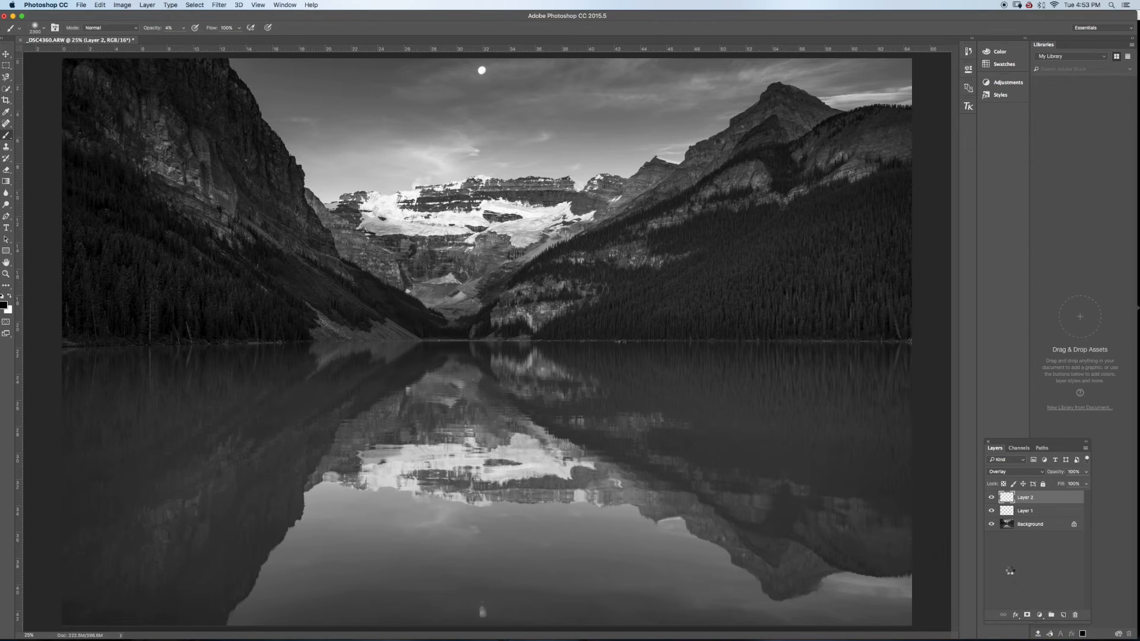
Stamp all visible layers into a new merged layer on top and switch to the Spot Healing Brush.
{"action": "key", "text": "super+alt+shift+e"}
{"action": "left_click", "coordinate": [5, 124]}
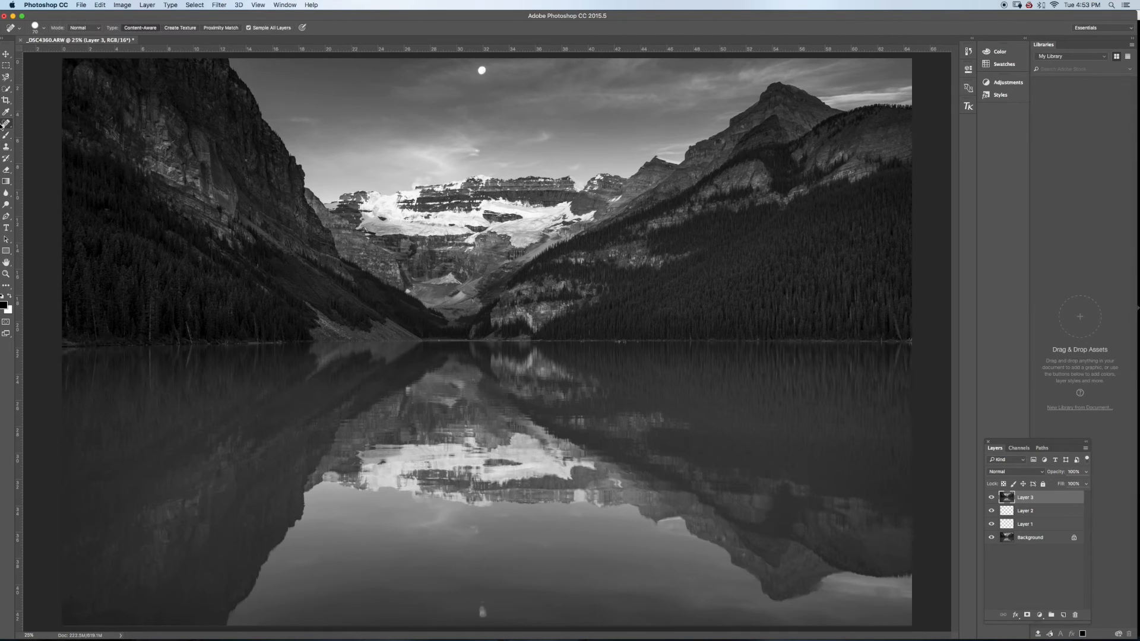
Examine the sky and mountains at 100% magnification for spots and flaws, and return to the full image view.
{"action": "left_click", "coordinate": [8, 282]}
{"action": "left_click", "coordinate": [5, 275]}
{"action": "left_click", "coordinate": [213, 30]}
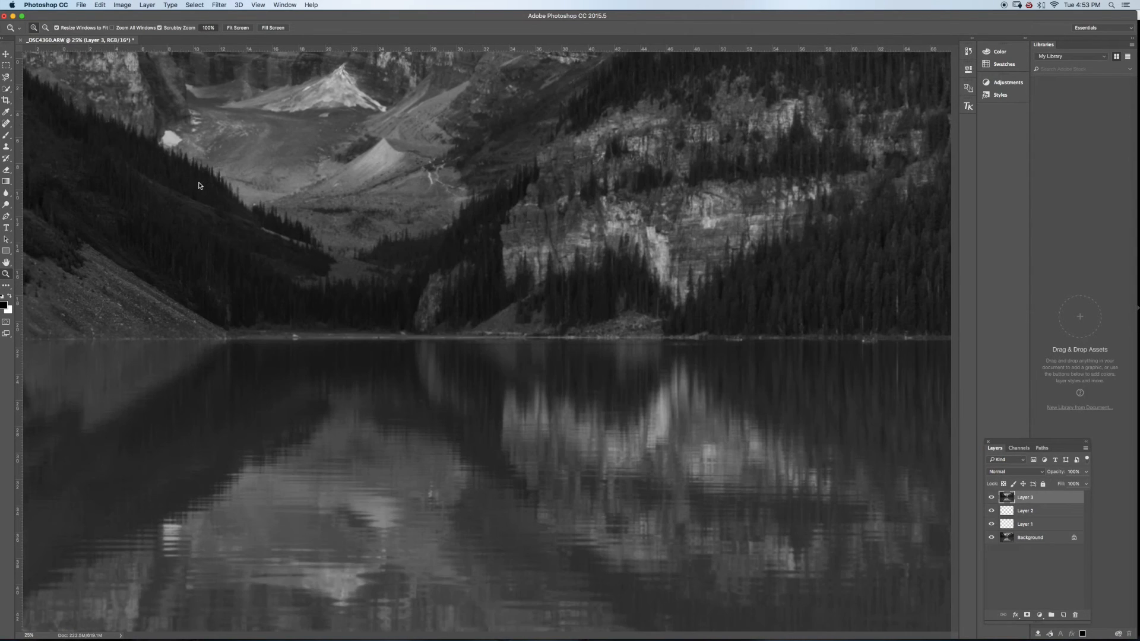
{"action": "key", "text": "h"}
{"action": "left_click_drag", "start_coordinate": [112, 201], "coordinate": [345, 431]}
{"action": "left_click_drag", "start_coordinate": [282, 219], "coordinate": [323, 232]}
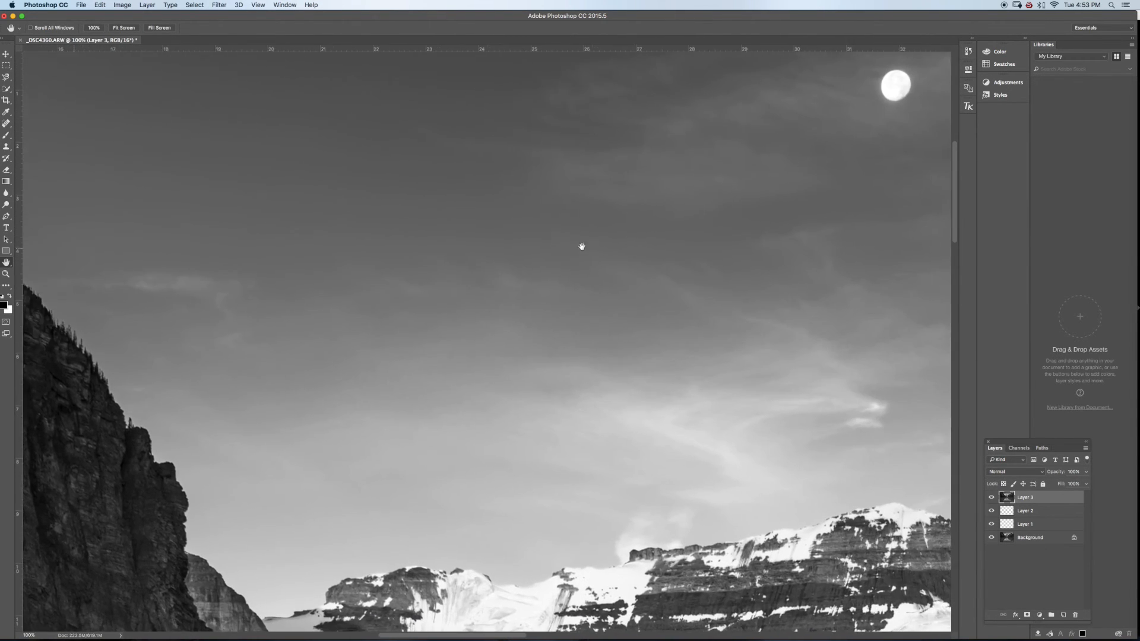
{"action": "left_click_drag", "start_coordinate": [582, 247], "coordinate": [244, 326]}
{"action": "left_click_drag", "start_coordinate": [481, 249], "coordinate": [199, 235]}
{"action": "left_click_drag", "start_coordinate": [568, 257], "coordinate": [445, 255]}
{"action": "left_click_drag", "start_coordinate": [324, 434], "coordinate": [613, 216]}
{"action": "left_click_drag", "start_coordinate": [312, 327], "coordinate": [650, 228]}
{"action": "left_click_drag", "start_coordinate": [361, 222], "coordinate": [626, 245]}
{"action": "left_click_drag", "start_coordinate": [382, 203], "coordinate": [615, 239]}
{"action": "left_click_drag", "start_coordinate": [379, 233], "coordinate": [615, 229]}
{"action": "left_click_drag", "start_coordinate": [380, 247], "coordinate": [603, 208]}
{"action": "left_click_drag", "start_coordinate": [386, 529], "coordinate": [594, 130]}
{"action": "left_click_drag", "start_coordinate": [420, 389], "coordinate": [629, 65]}
{"action": "left_click_drag", "start_coordinate": [416, 419], "coordinate": [416, 184]}
{"action": "left_click_drag", "start_coordinate": [677, 238], "coordinate": [386, 297]}
{"action": "left_click_drag", "start_coordinate": [884, 159], "coordinate": [481, 332]}
{"action": "left_click_drag", "start_coordinate": [754, 141], "coordinate": [564, 345]}
{"action": "left_click_drag", "start_coordinate": [722, 200], "coordinate": [532, 439]}
{"action": "left_click_drag", "start_coordinate": [701, 208], "coordinate": [585, 410]}
{"action": "left_click_drag", "start_coordinate": [675, 200], "coordinate": [585, 380]}
{"action": "left_click_drag", "start_coordinate": [623, 267], "coordinate": [684, 231]}
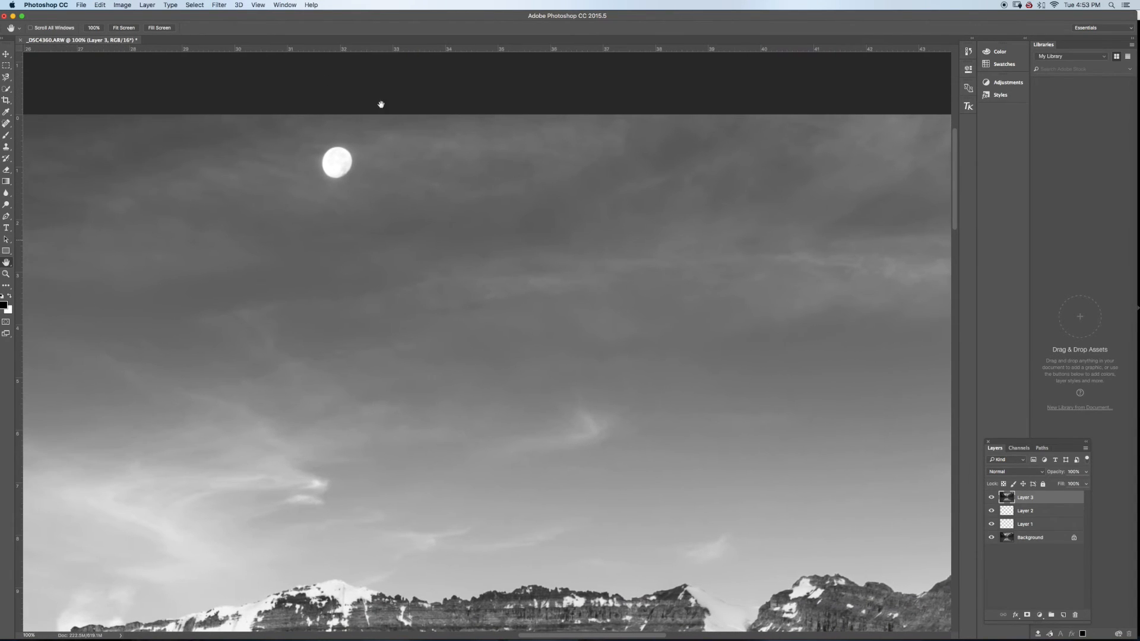
{"action": "left_click", "coordinate": [124, 29]}
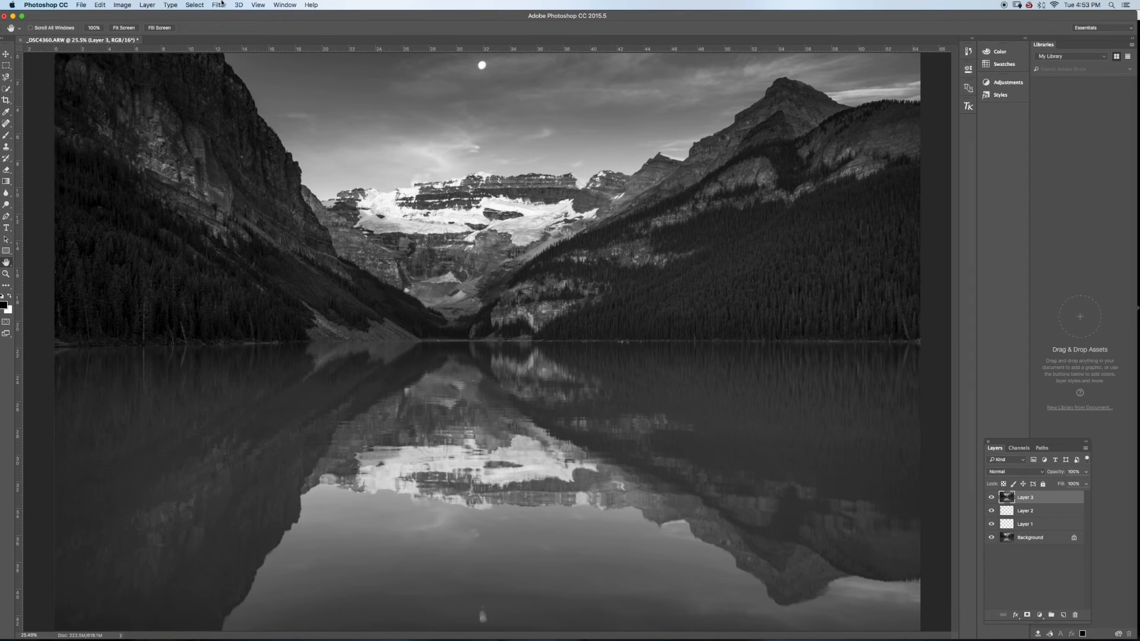
Apply a High Pass filter with a 3.0 pixel radius to the merged layer and set its blend mode to Overlay.
{"action": "left_click", "coordinate": [220, 4]}
{"action": "mouse_move", "coordinate": [257, 187]}
{"action": "left_click", "coordinate": [347, 205]}
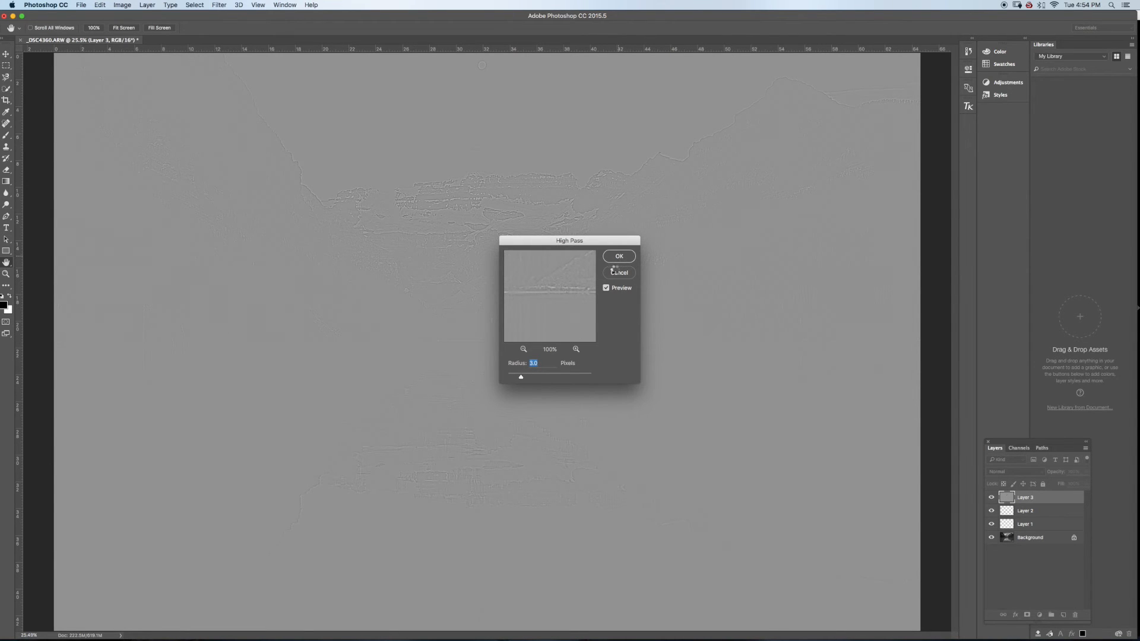
{"action": "left_click", "coordinate": [616, 259]}
{"action": "left_click", "coordinate": [1004, 472]}
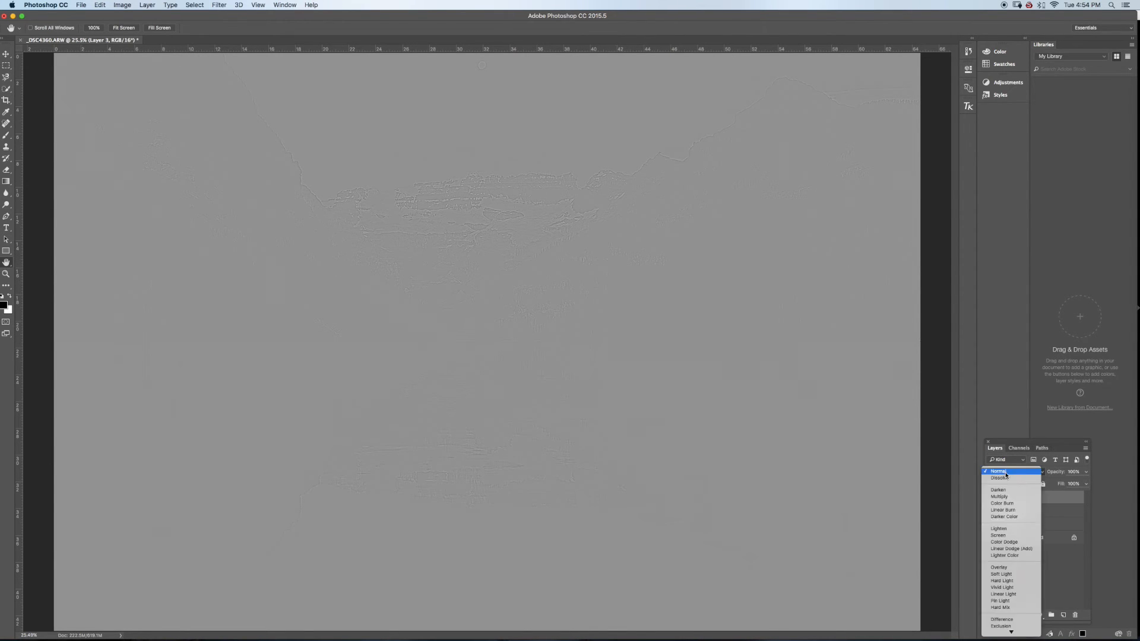
{"action": "left_click", "coordinate": [998, 568]}
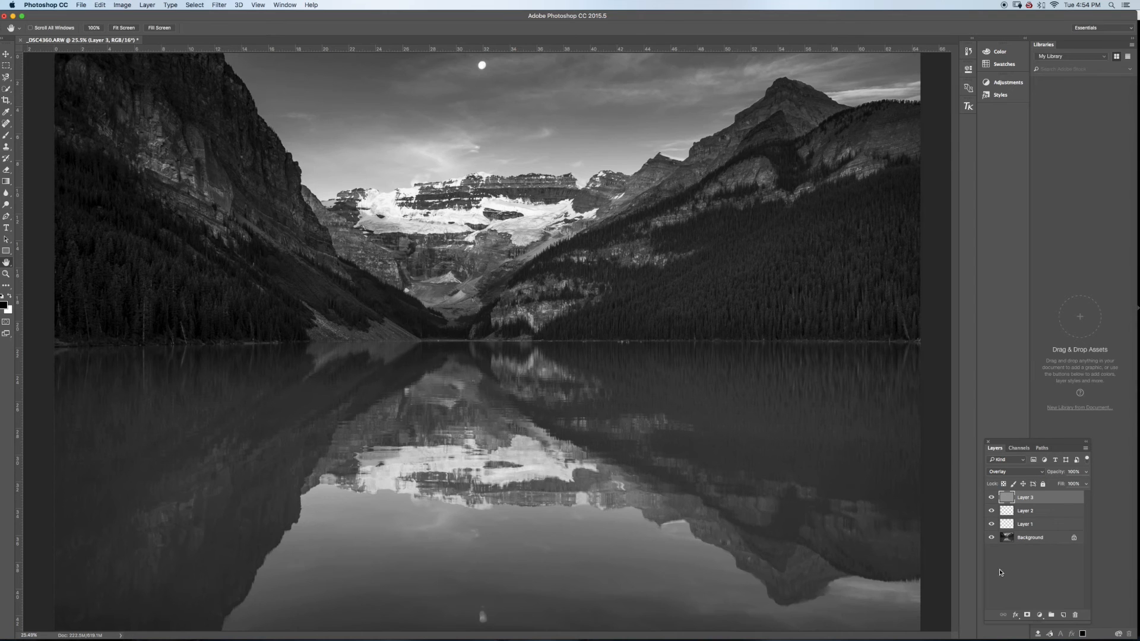
Try the Soft Light blend mode on the High Pass layer.
{"action": "left_click", "coordinate": [1017, 475]}
{"action": "left_click", "coordinate": [1009, 485]}
{"action": "left_click", "coordinate": [1016, 474]}
{"action": "left_click", "coordinate": [1009, 465]}
Set the High Pass layer back to Overlay and compare the glacier at 100% with and without the sharpening.
{"action": "left_click", "coordinate": [5, 274]}
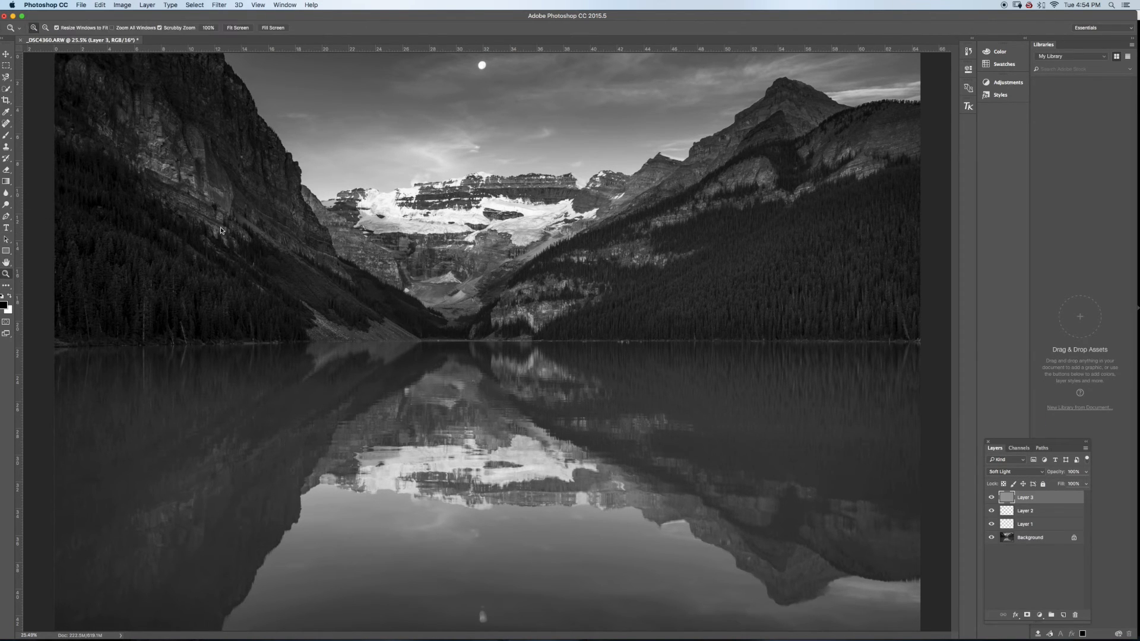
{"action": "left_click_drag", "start_coordinate": [411, 230], "coordinate": [416, 225]}
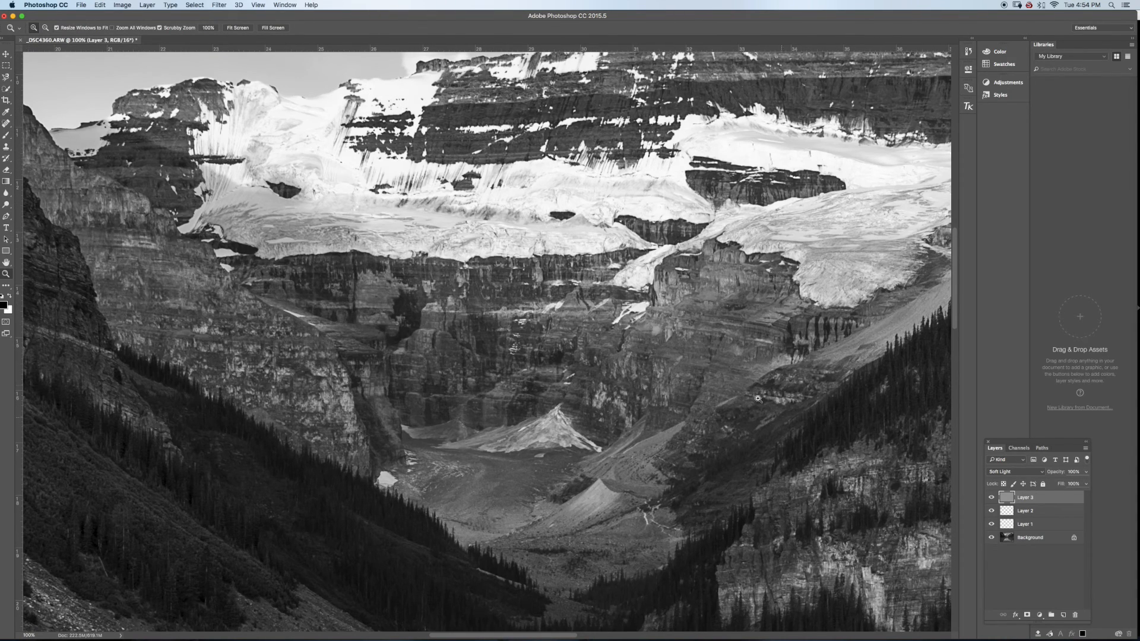
{"action": "left_click", "coordinate": [1007, 473]}
{"action": "left_click", "coordinate": [1006, 468]}
{"action": "left_click", "coordinate": [991, 498]}
{"action": "left_click", "coordinate": [991, 498]}
{"action": "left_click", "coordinate": [239, 28]}
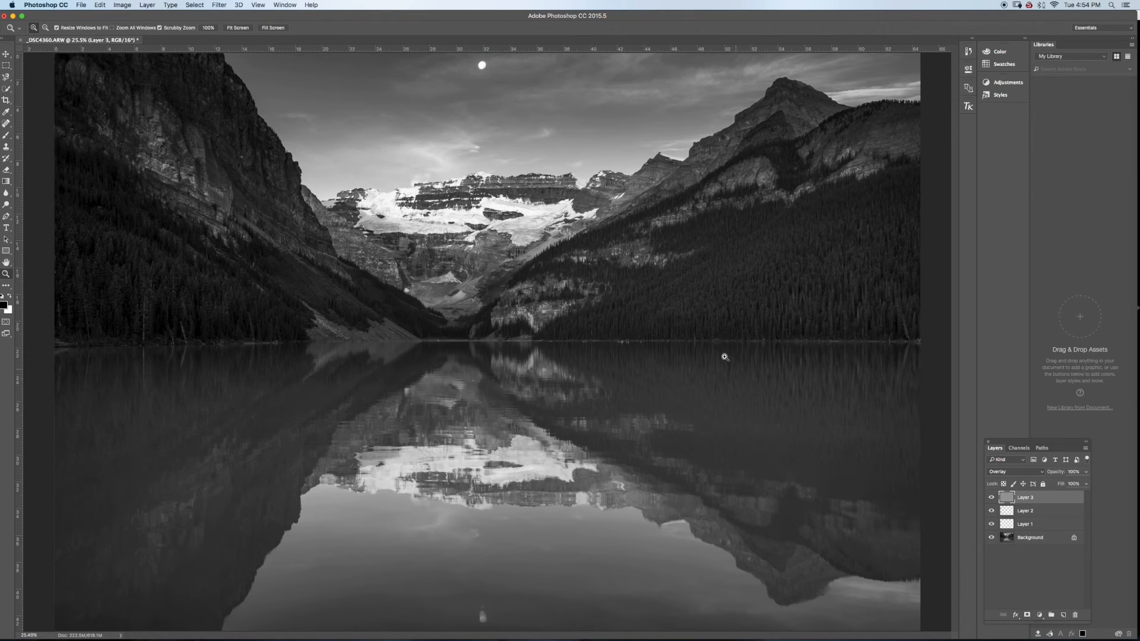
Run TKActions web sharpening on the photo with a 960 pixel horizontal dimension and 50% layer opacity, and close its panel.
{"action": "left_click", "coordinate": [968, 107]}
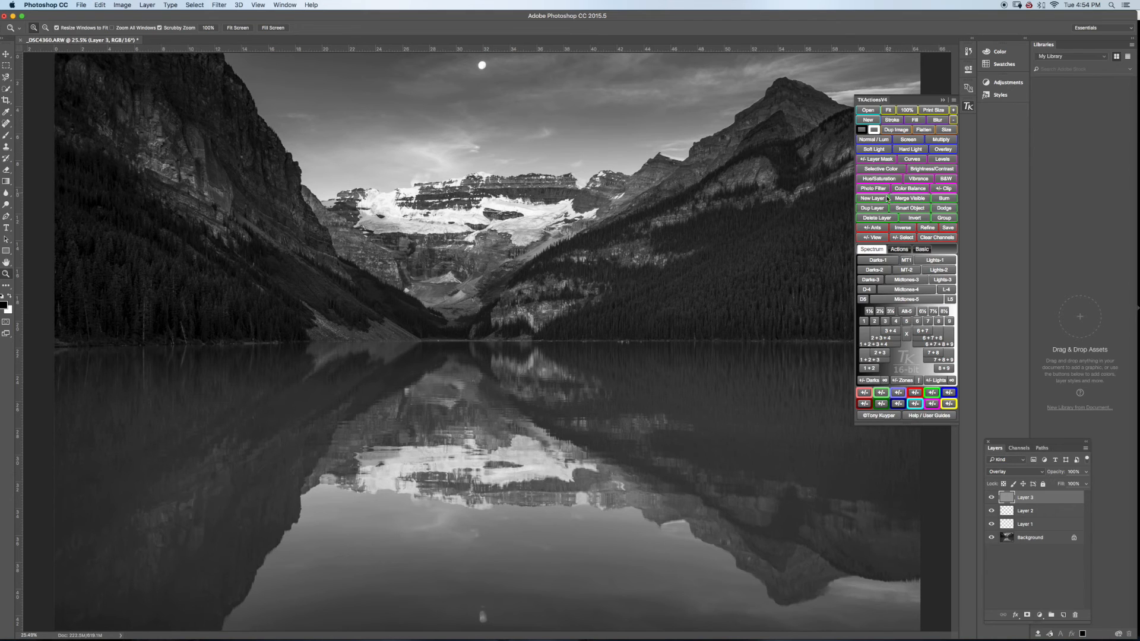
{"action": "left_click", "coordinate": [900, 250]}
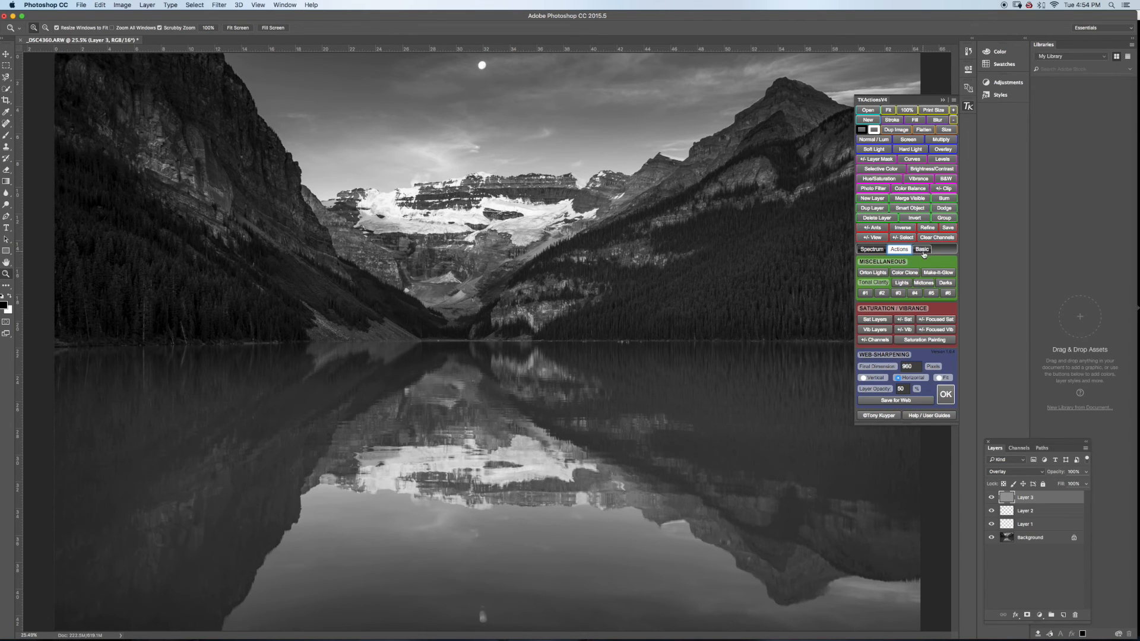
{"action": "left_click", "coordinate": [923, 253]}
{"action": "left_click", "coordinate": [900, 250]}
{"action": "left_click", "coordinate": [949, 397]}
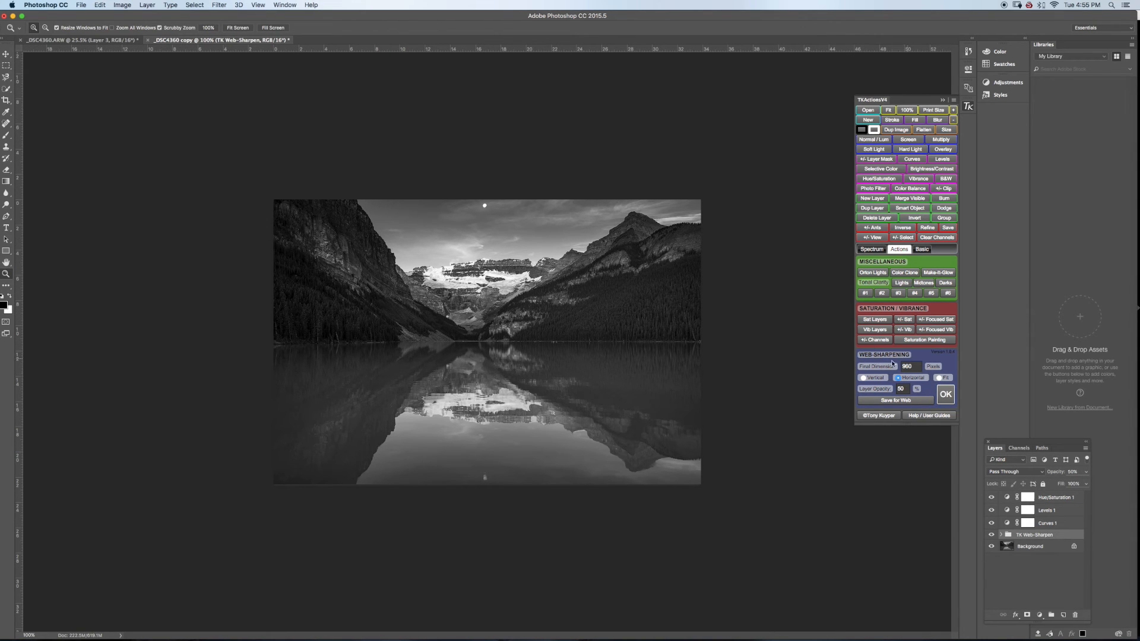
{"action": "left_click", "coordinate": [942, 100]}
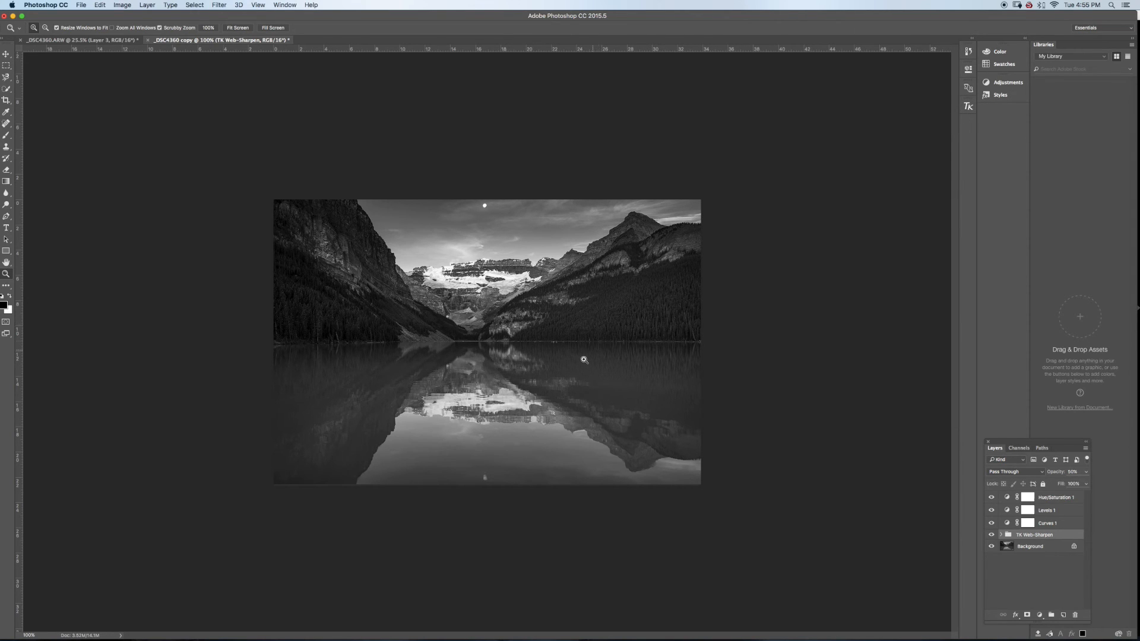
{"action": "left_click", "coordinate": [82, 5]}
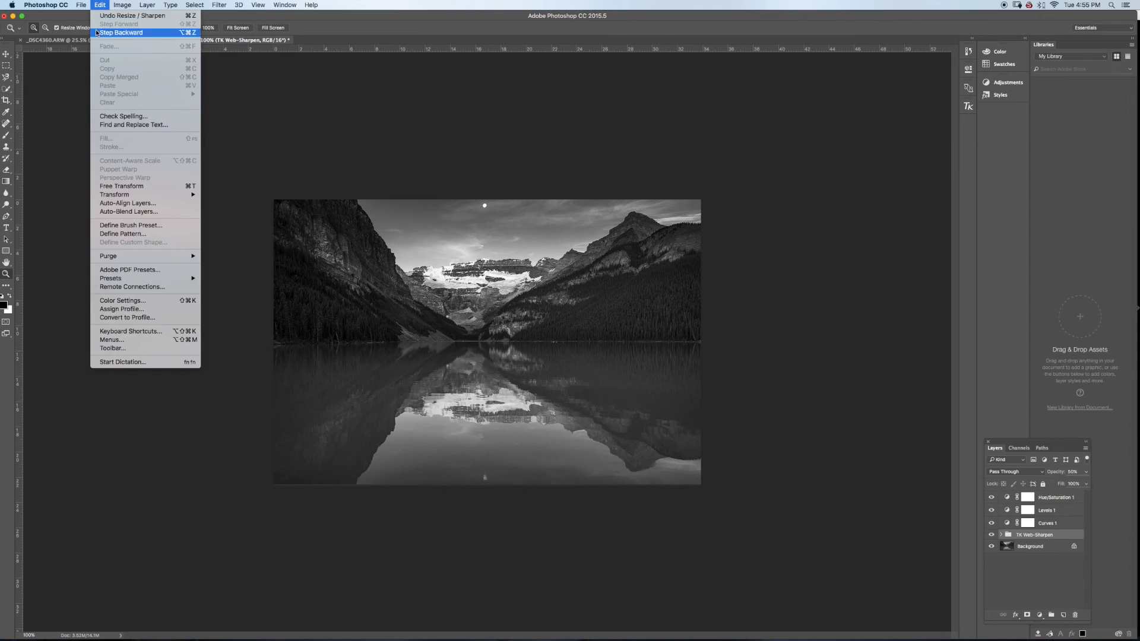
{"action": "left_click", "coordinate": [96, 98]}
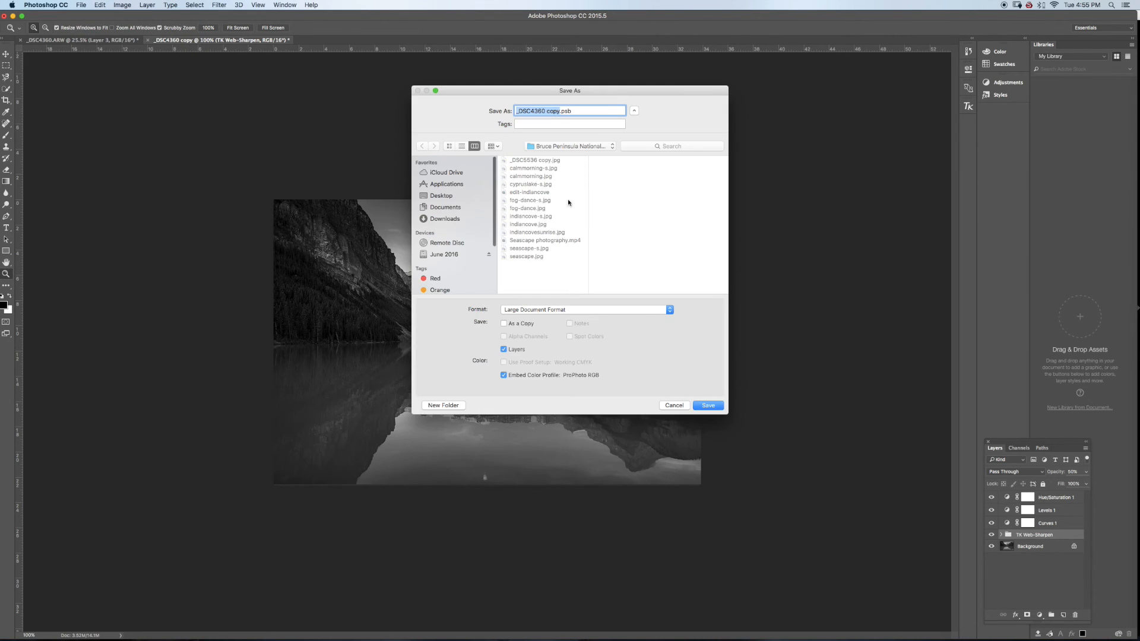
{"action": "left_click", "coordinate": [678, 404]}
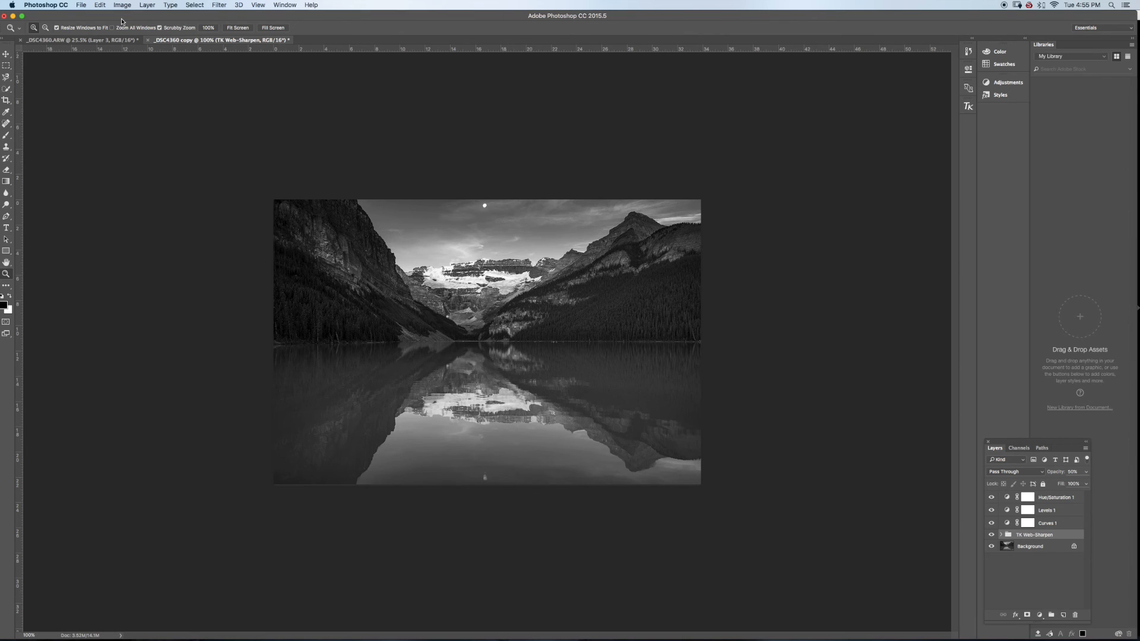
Convert the web-sized copy to the sRGB IEC61966-2.1 color profile, flattening its layers.
{"action": "left_click", "coordinate": [100, 5]}
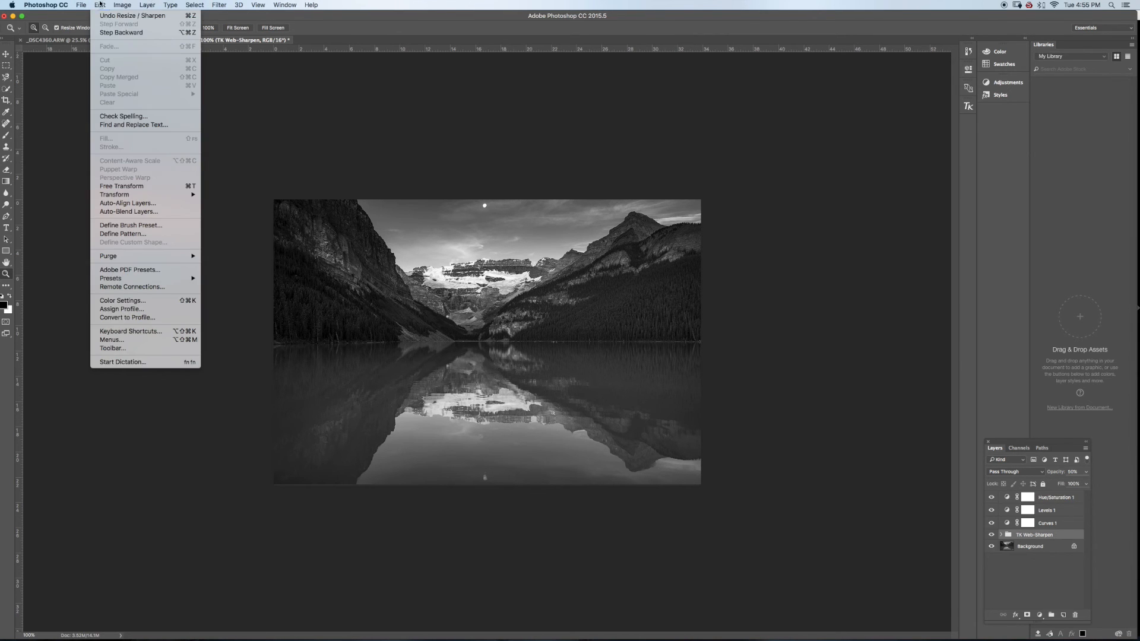
{"action": "left_click", "coordinate": [130, 320]}
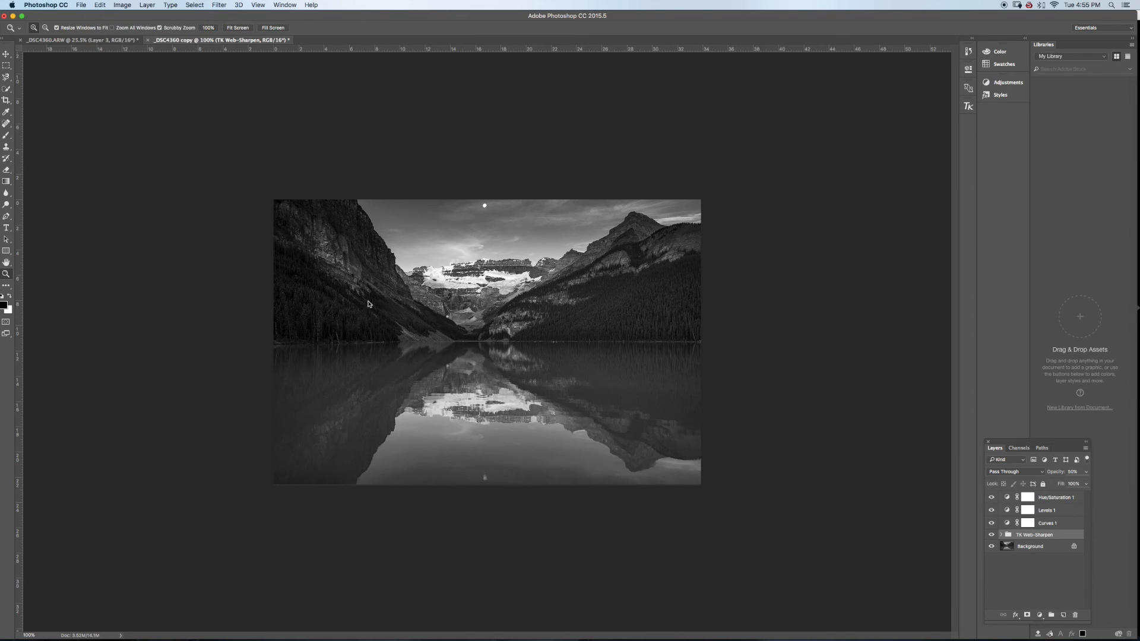
{"action": "left_click", "coordinate": [547, 293]}
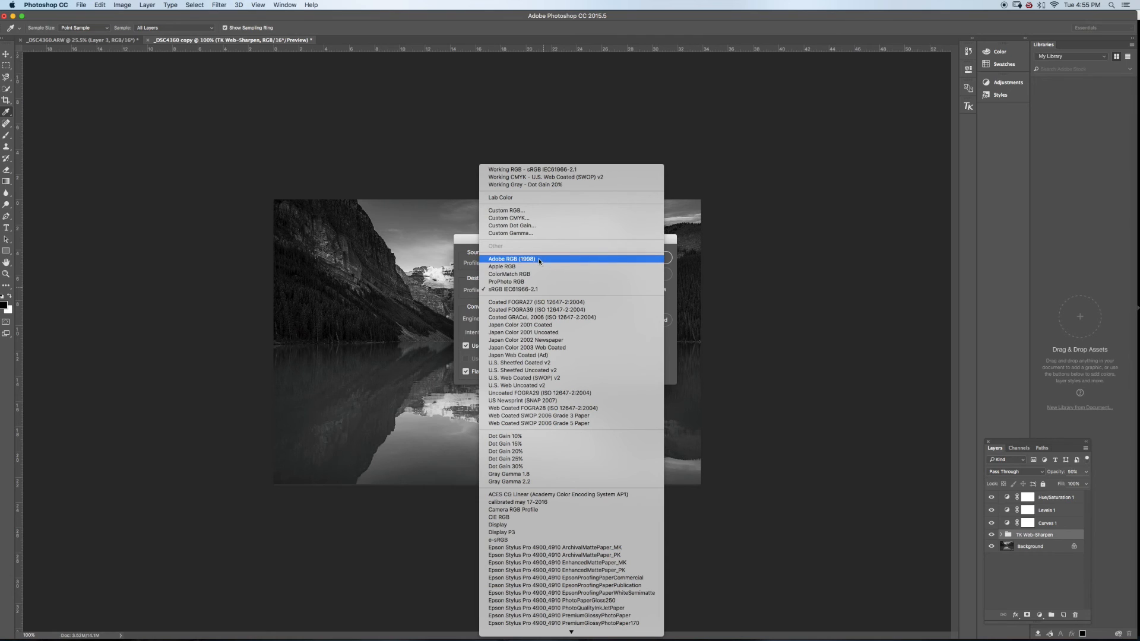
{"action": "left_click", "coordinate": [523, 289]}
{"action": "left_click", "coordinate": [655, 259]}
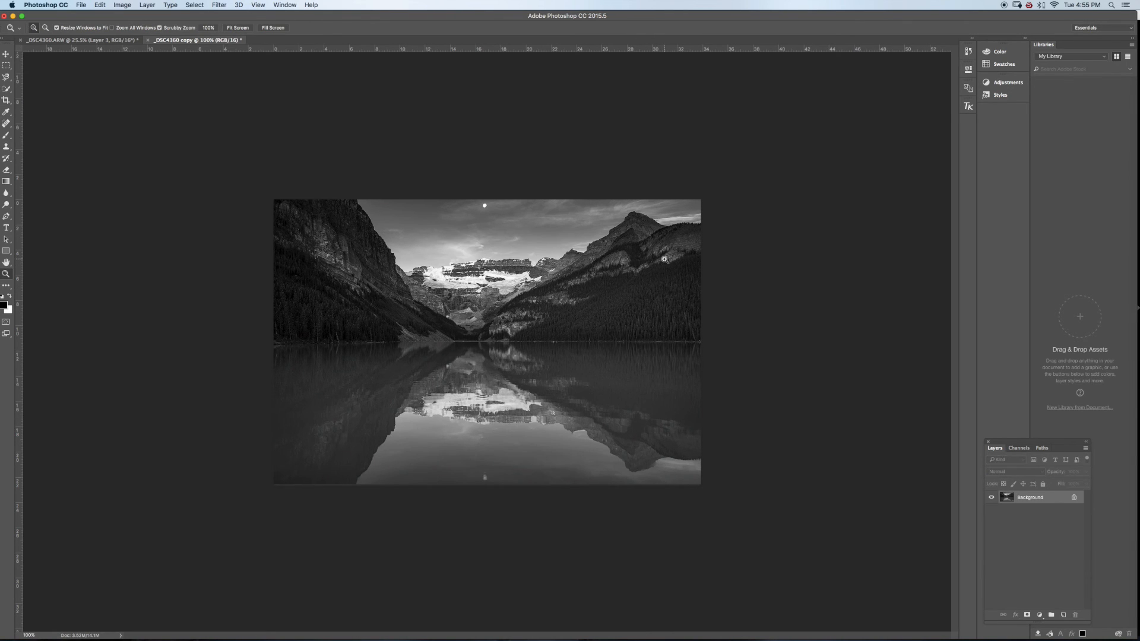
{"action": "key", "text": "z"}
Start saving the flattened copy under the name lakelouise in JPEG format.
{"action": "left_click", "coordinate": [81, 5]}
{"action": "mouse_move", "coordinate": [100, 4]}
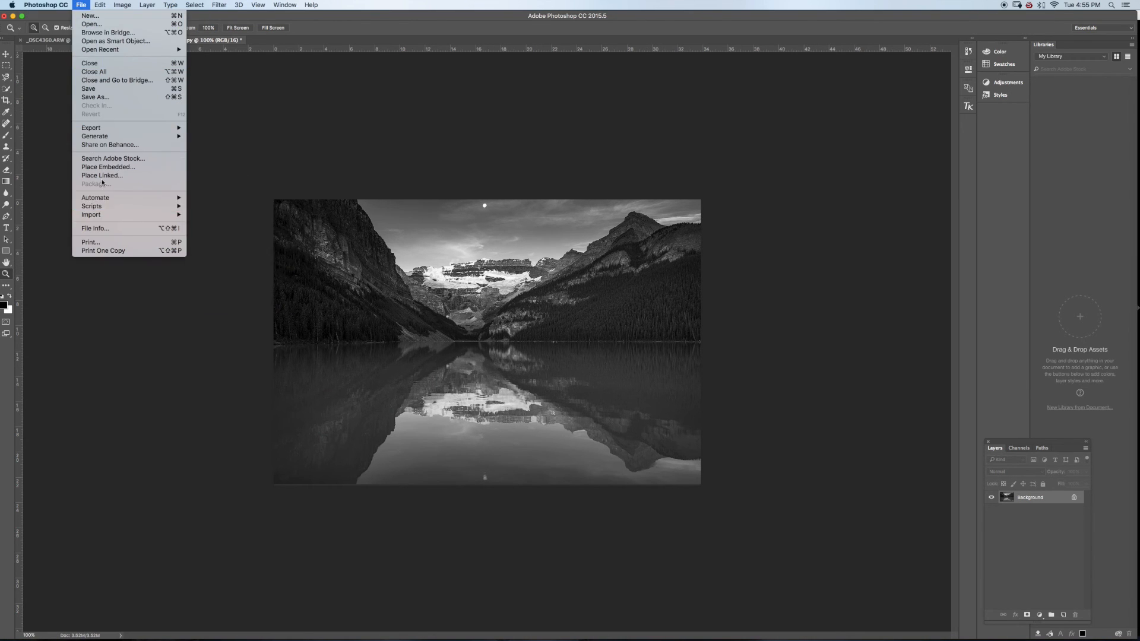
{"action": "left_click", "coordinate": [96, 97]}
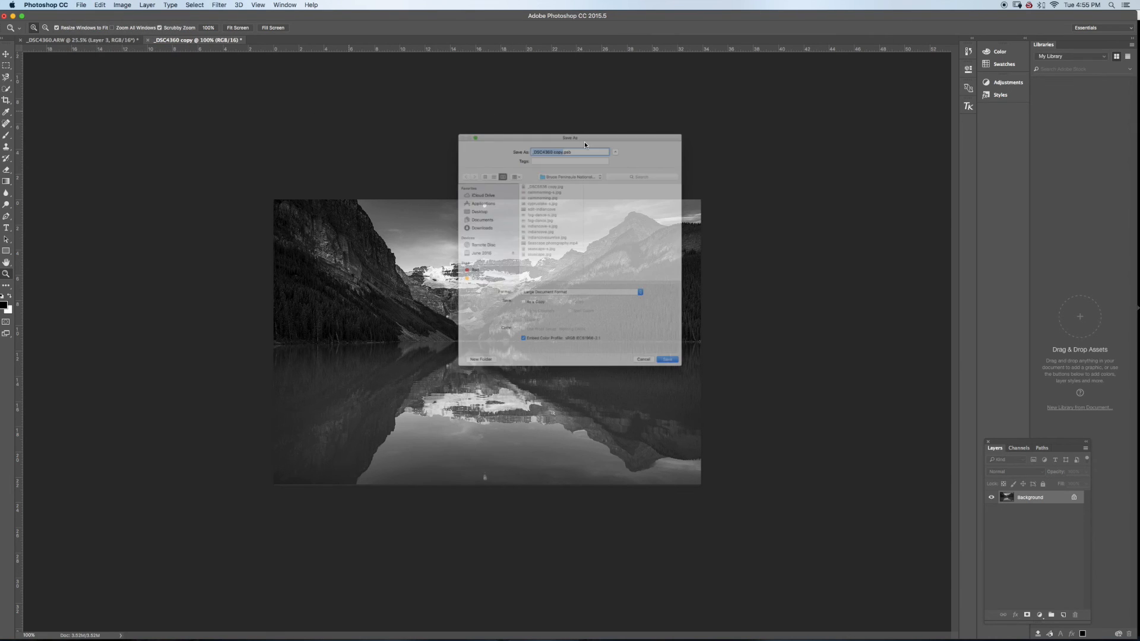
{"action": "type", "text": "lakelo"}
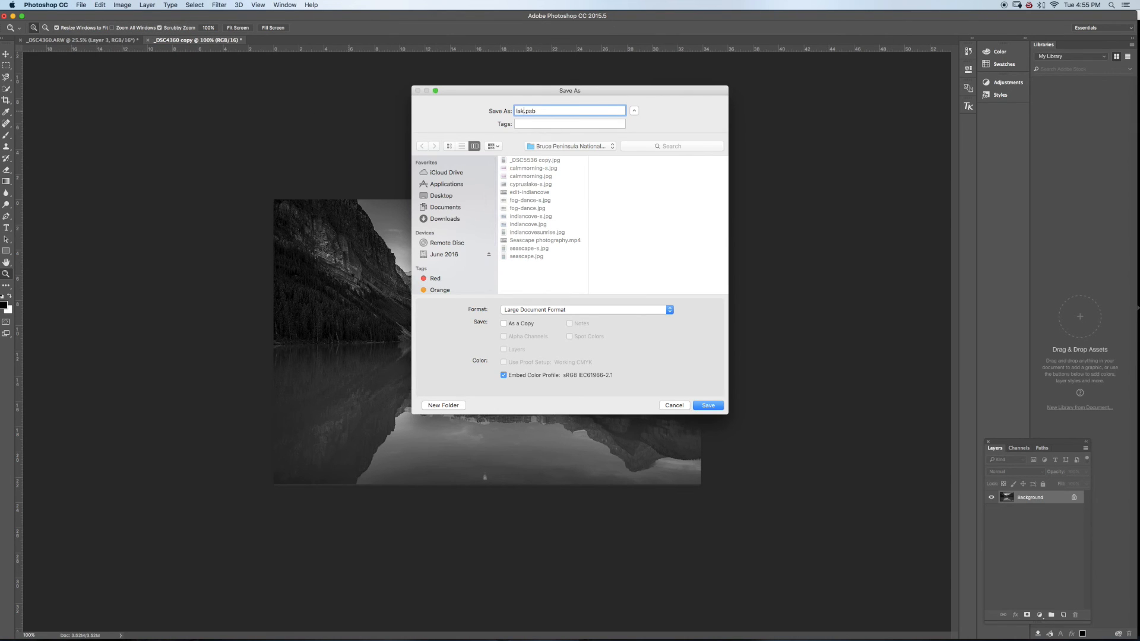
{"action": "type", "text": "uise"}
{"action": "left_click", "coordinate": [522, 310]}
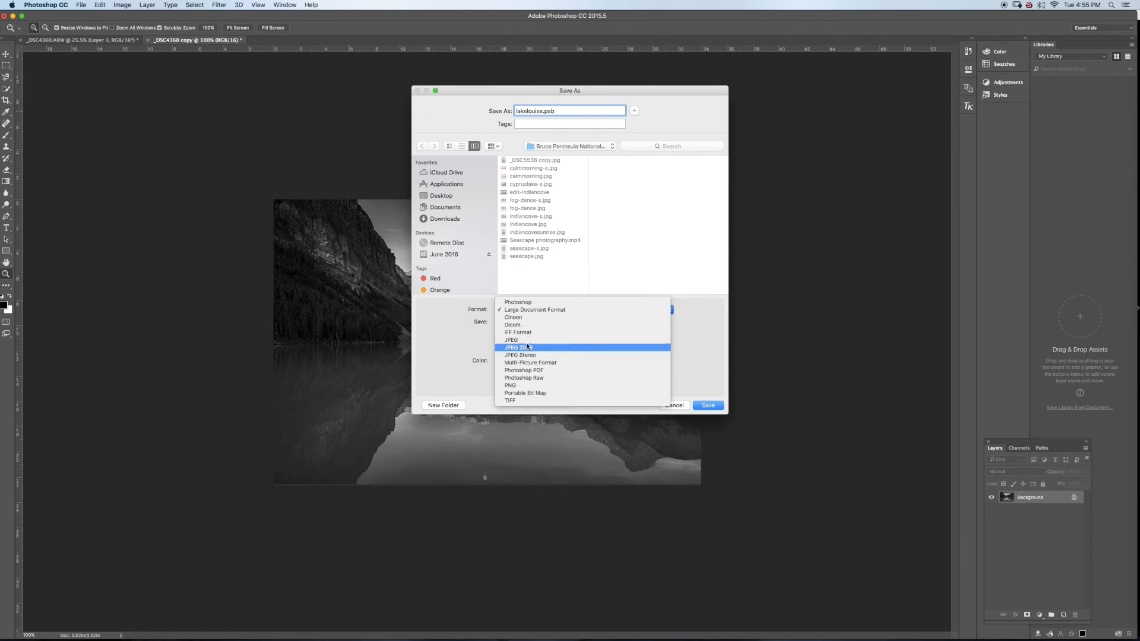
{"action": "left_click", "coordinate": [560, 326]}
Choose the Banff folder, add -bw to the file name instead of replacing the existing file, and save the JPEG.
{"action": "left_click", "coordinate": [570, 146]}
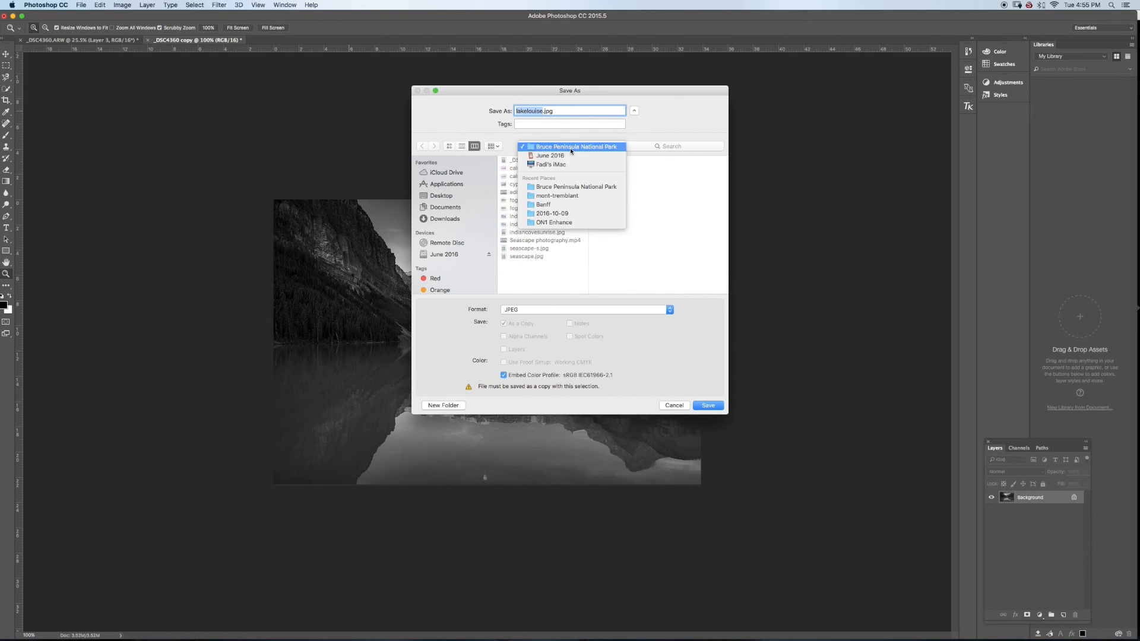
{"action": "left_click", "coordinate": [556, 204]}
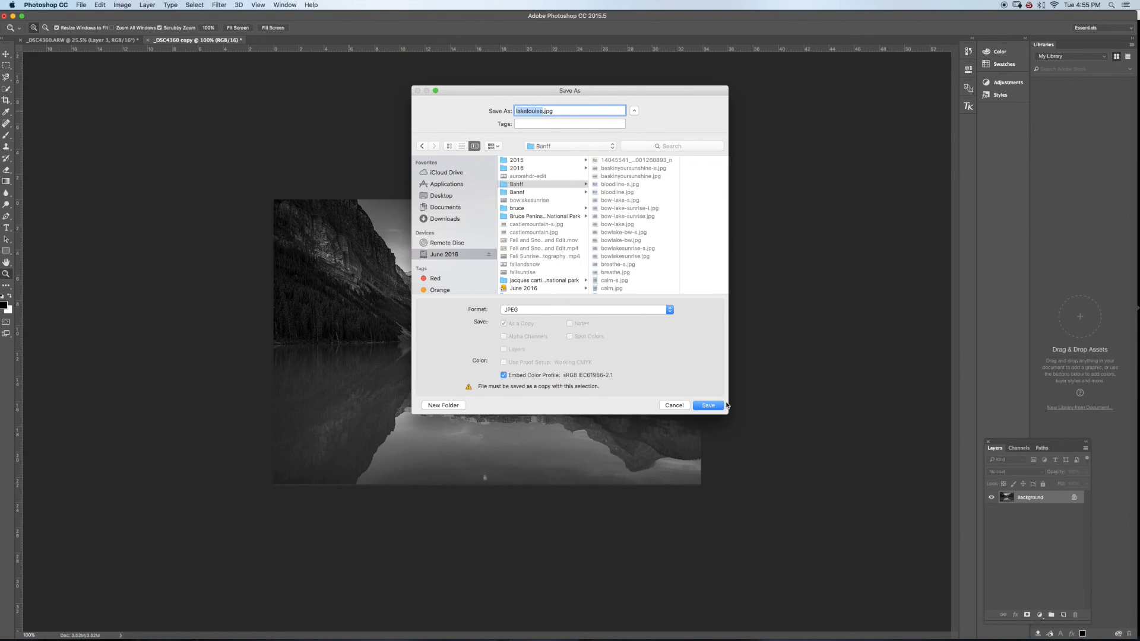
{"action": "left_click", "coordinate": [708, 406]}
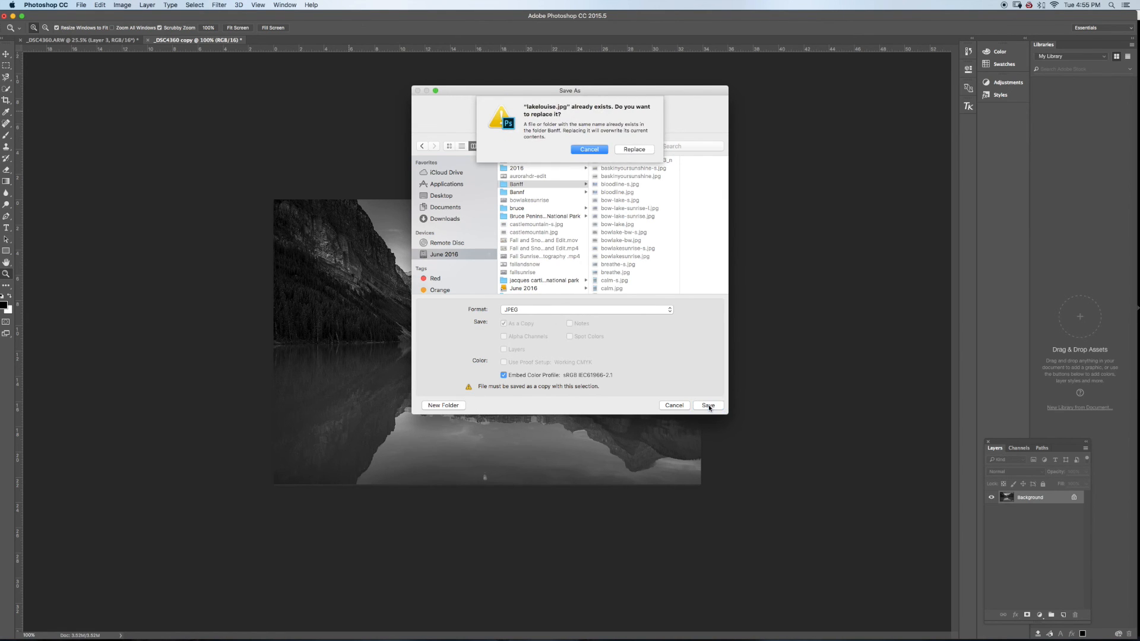
{"action": "left_click", "coordinate": [589, 150]}
{"action": "left_click", "coordinate": [542, 111]}
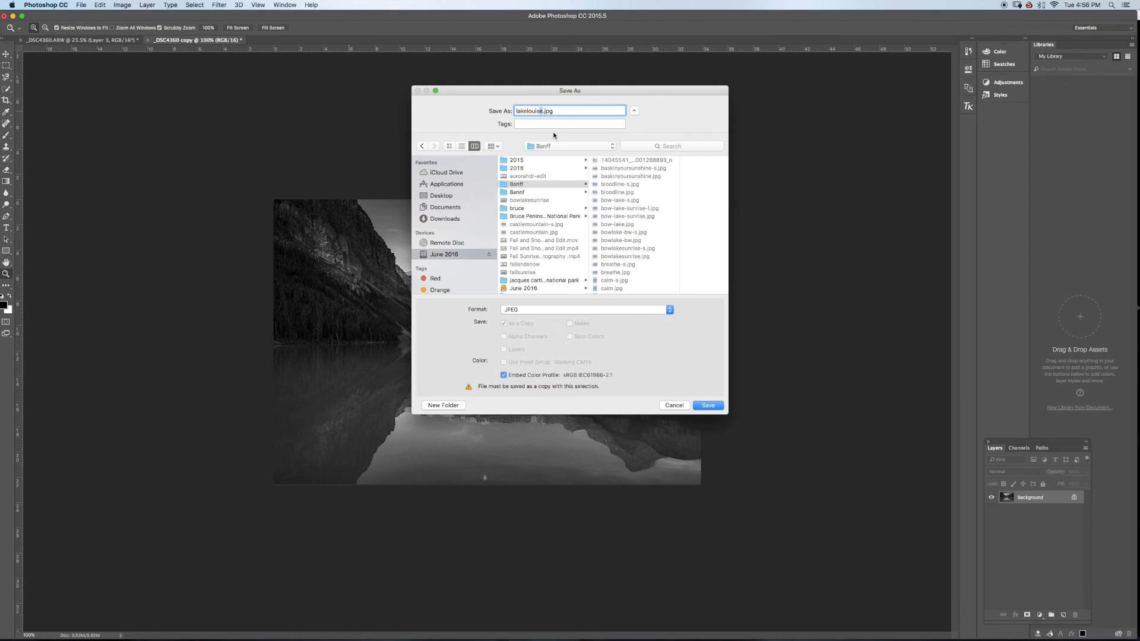
{"action": "type", "text": "-bw"}
{"action": "left_click", "coordinate": [713, 407]}
{"action": "left_click", "coordinate": [626, 259]}
Save the full-size layered photo, and close both documents without saving changes to the web copy.
{"action": "left_click", "coordinate": [125, 41]}
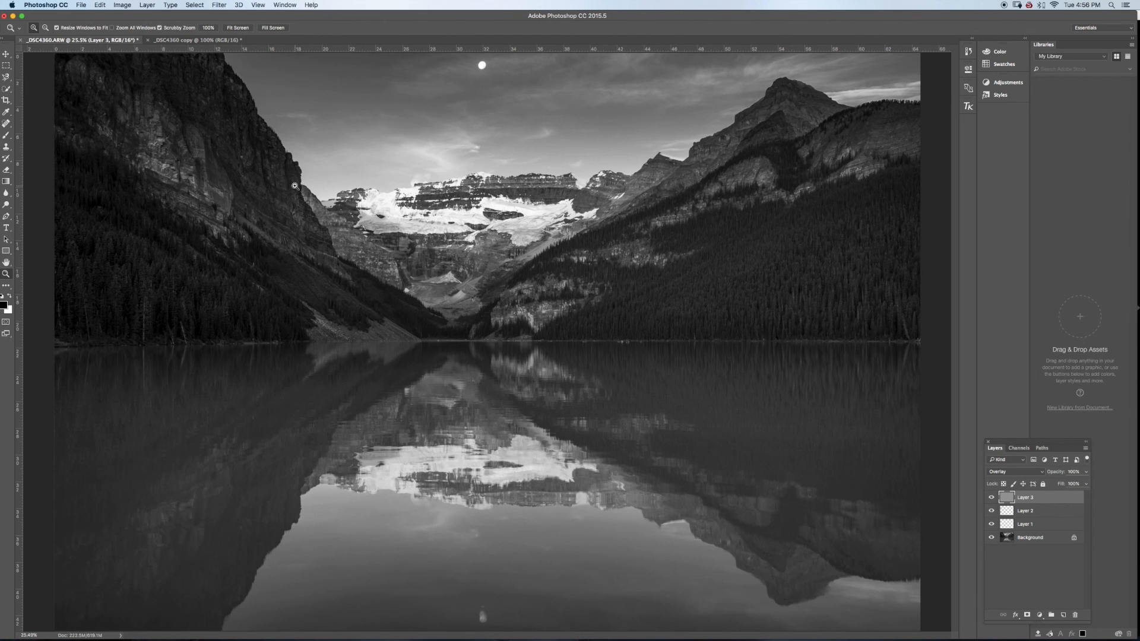
{"action": "left_click", "coordinate": [80, 5]}
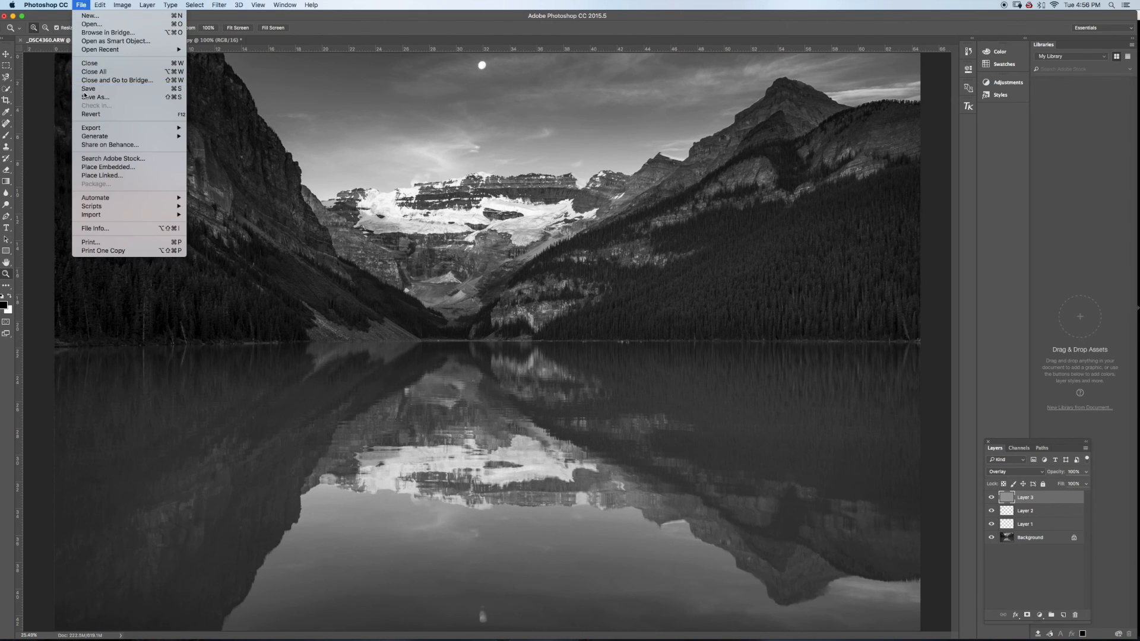
{"action": "left_click", "coordinate": [85, 93]}
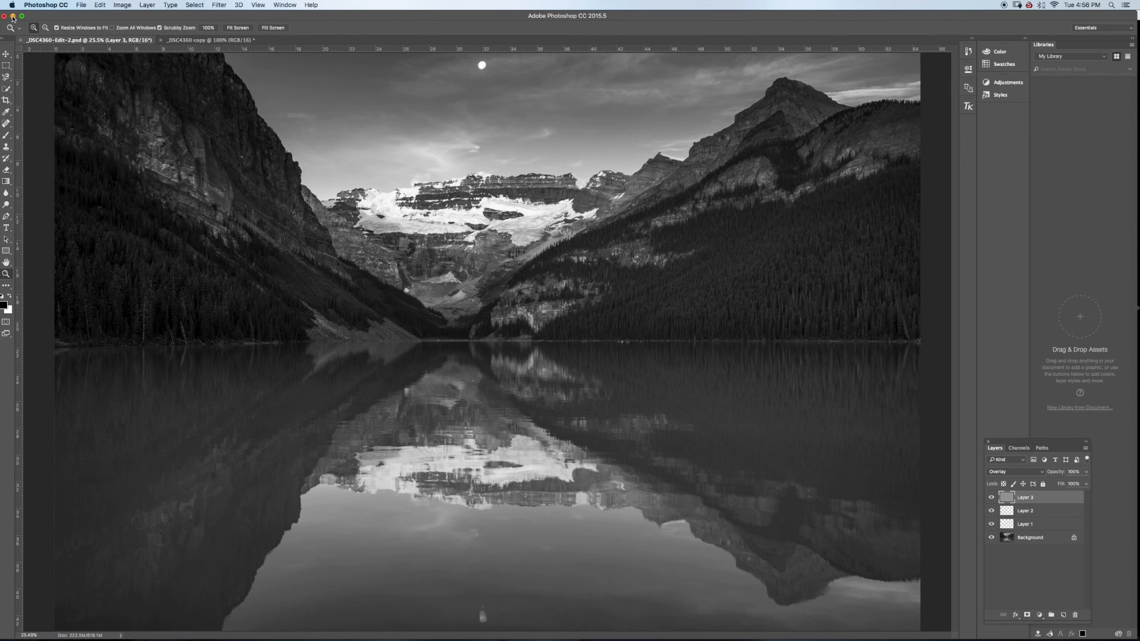
{"action": "left_click", "coordinate": [4, 16]}
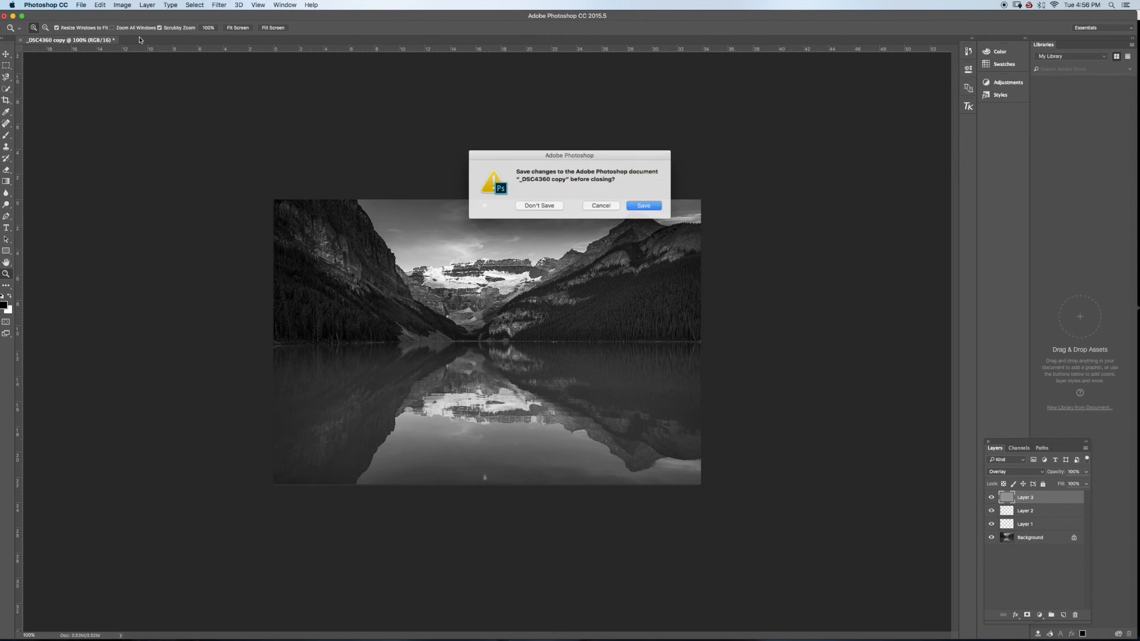
{"action": "left_click", "coordinate": [532, 205]}
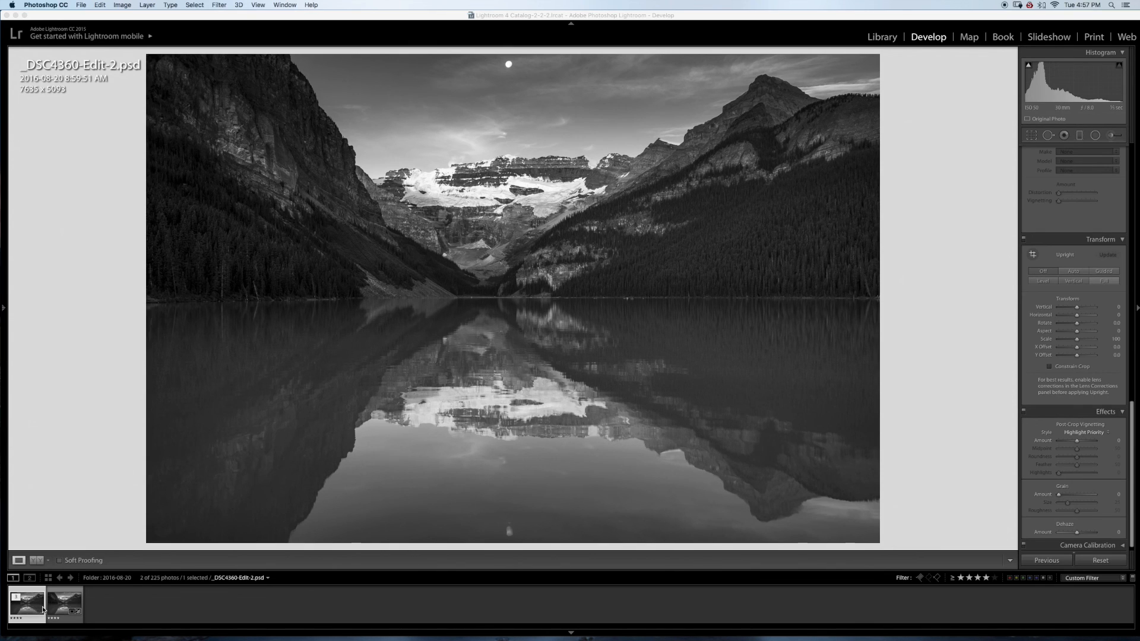
Switch to Lightroom and reset all develop settings of the raw photo _DSC4360.ARW.
{"action": "left_click", "coordinate": [66, 610]}
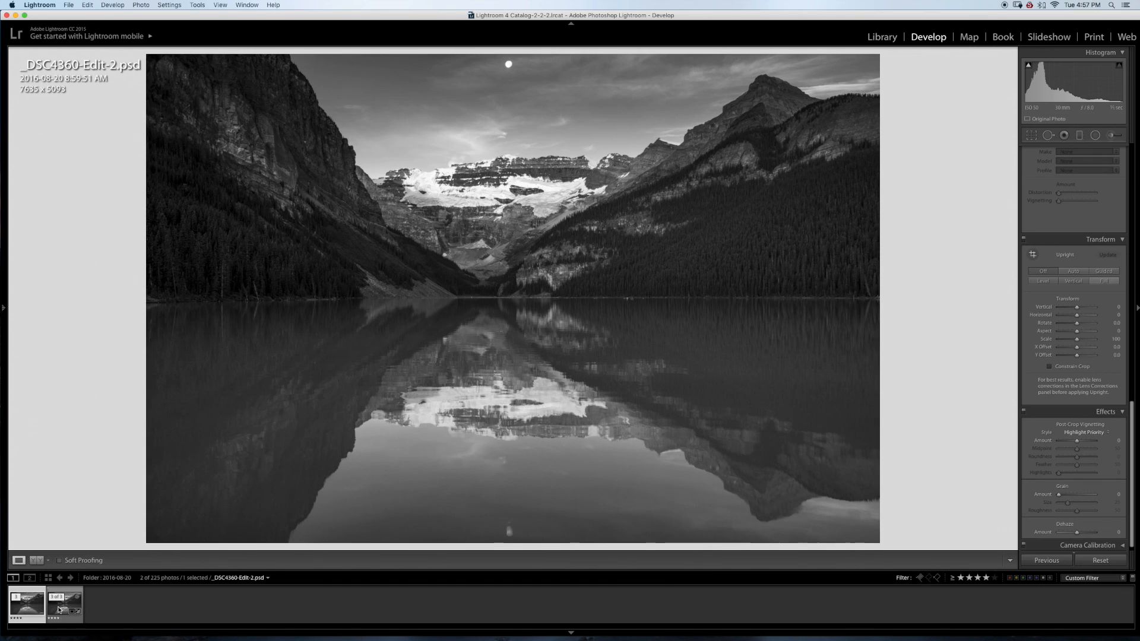
{"action": "left_click", "coordinate": [58, 609]}
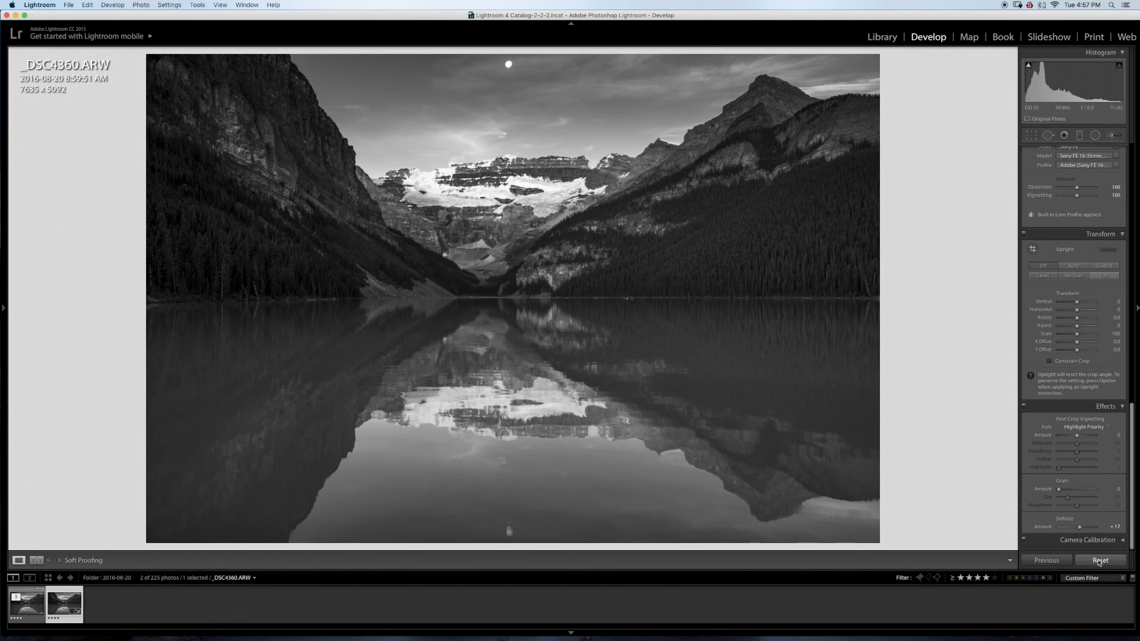
{"action": "left_click", "coordinate": [1100, 562]}
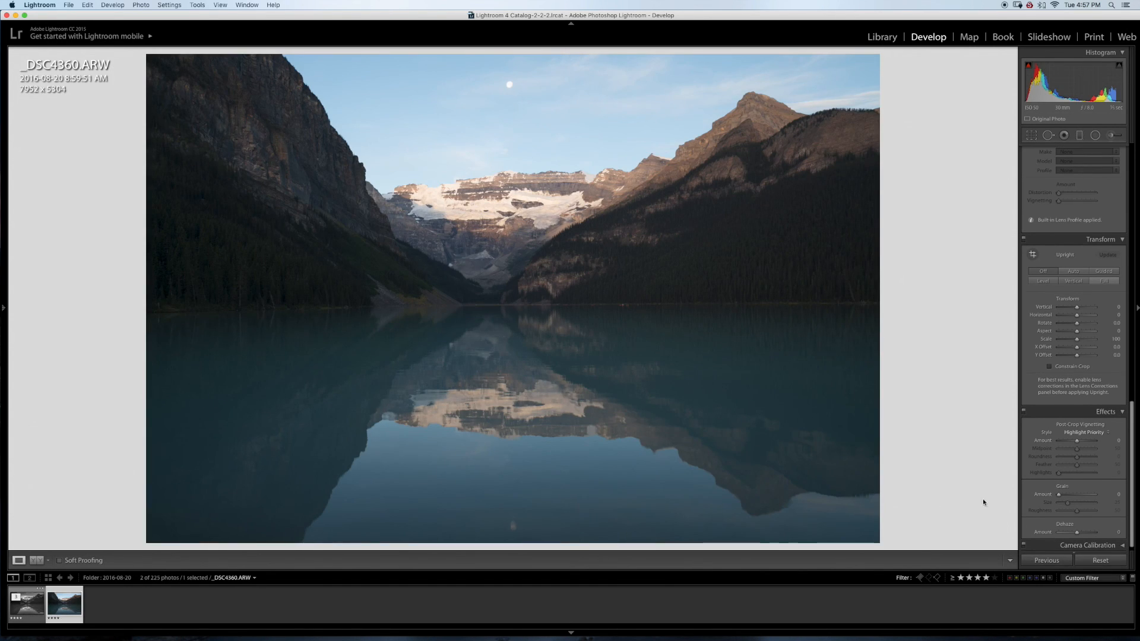
Compare the finished black and white PSD with the reset raw photo.
{"action": "left_click", "coordinate": [33, 606]}
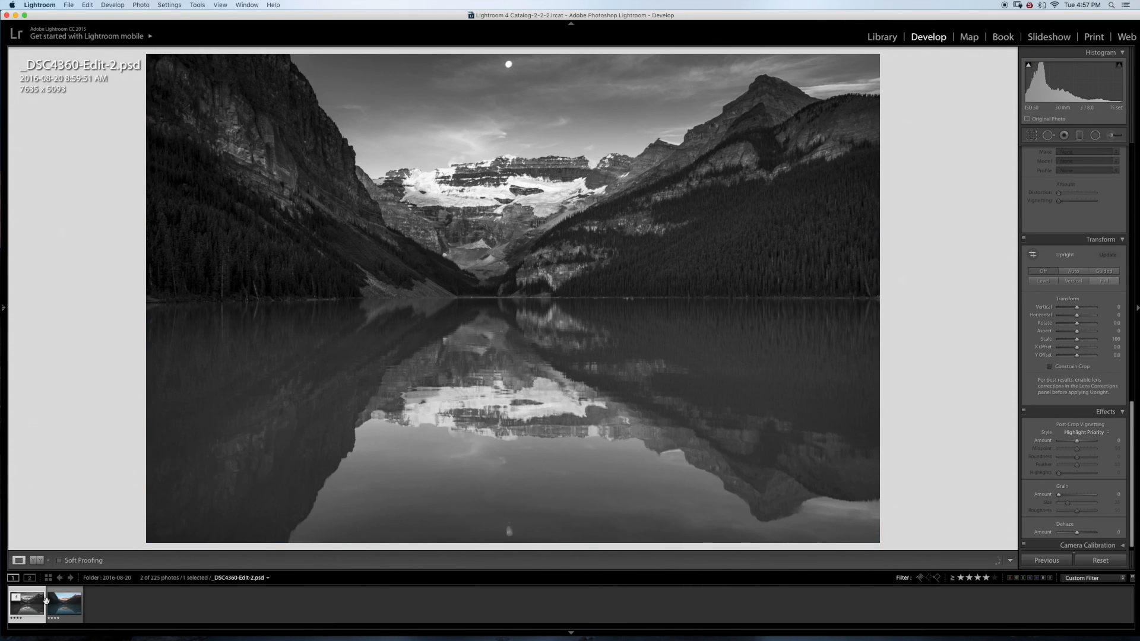
{"action": "left_click", "coordinate": [82, 607]}
{"action": "key", "text": "Left"}
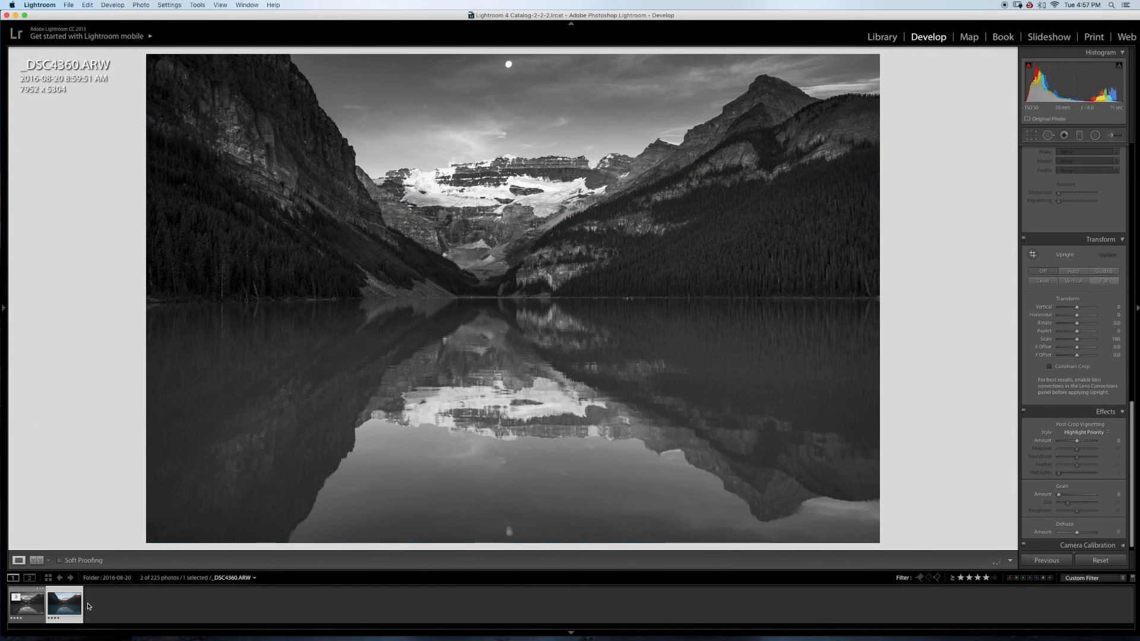